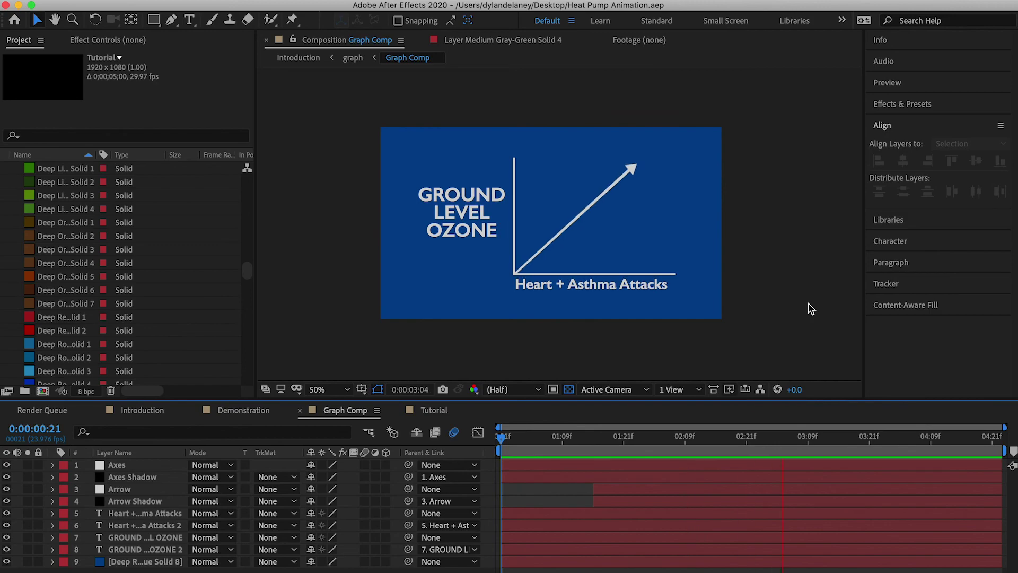
- Create a white 1920 x 1080 px solid layer named Axes in the Tutorial composition
{"action": "left_click", "coordinate": [261, 0]}
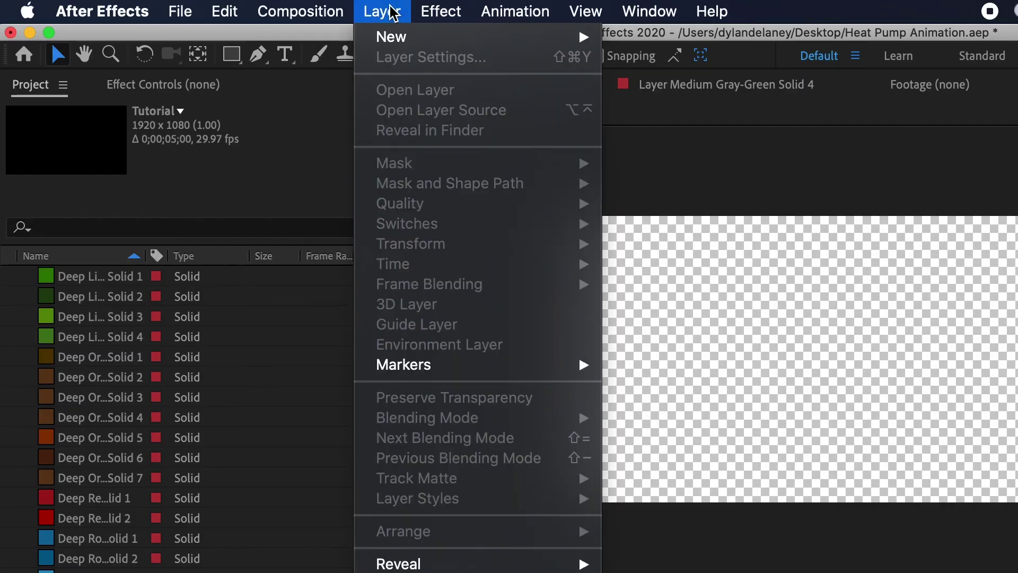
{"action": "mouse_move", "coordinate": [441, 39]}
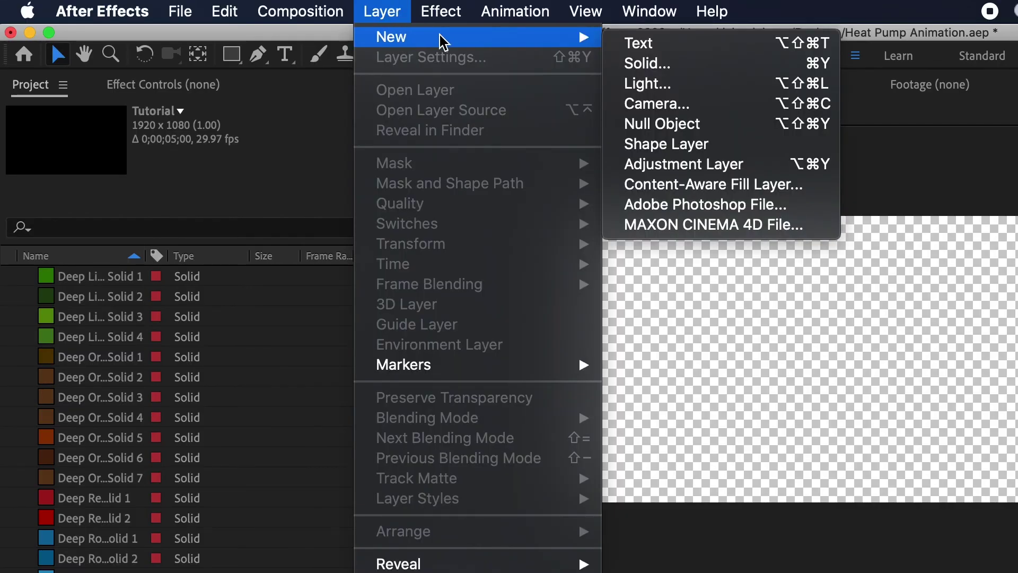
{"action": "left_click", "coordinate": [632, 63]}
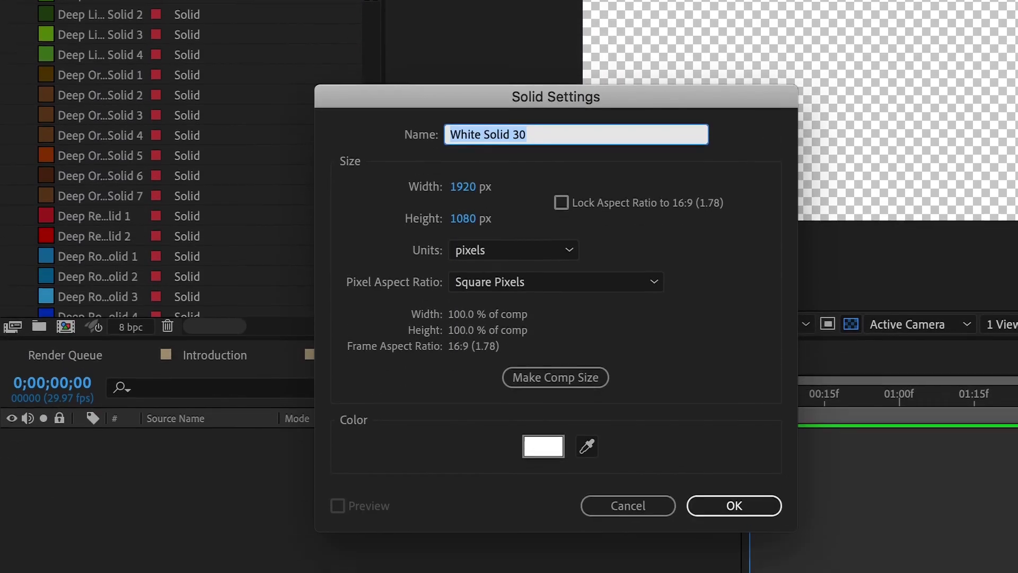
{"action": "type", "text": "A"}
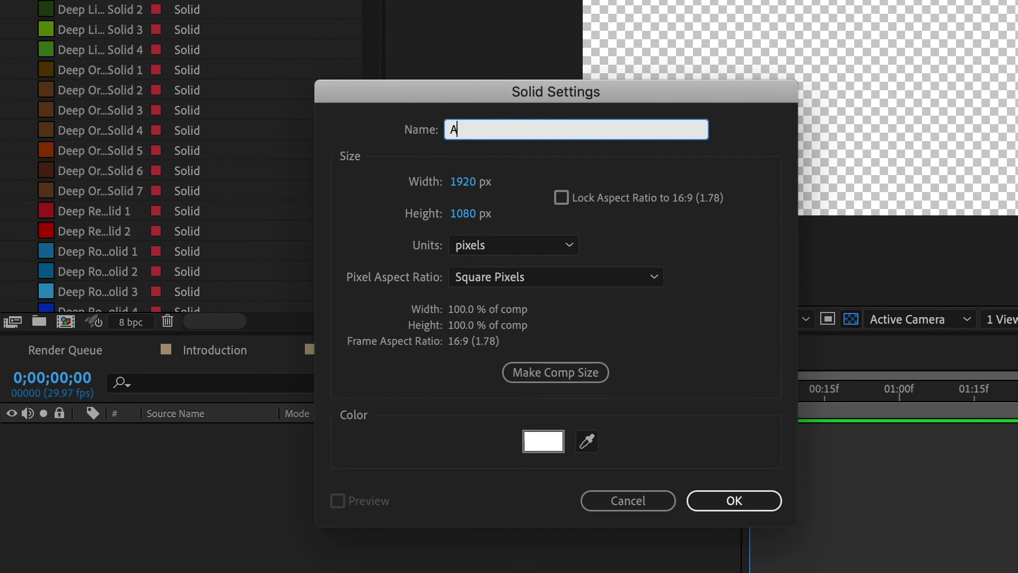
{"action": "type", "text": "xes"}
{"action": "left_click", "coordinate": [733, 504]}
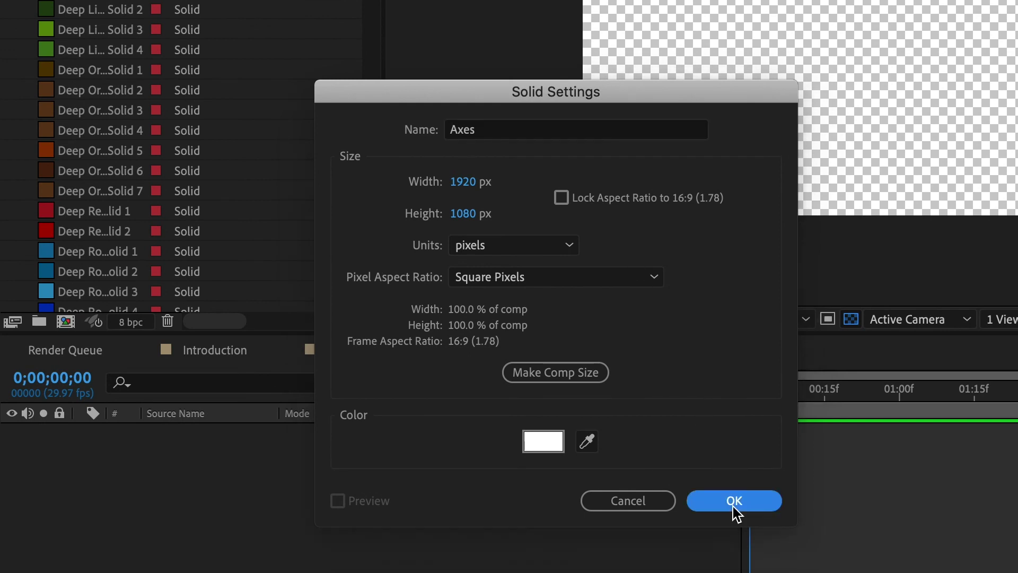
- Overlay the proportional grid and draw two thin rectangular masks on the Axes solid, one vertical and one horizontal, meeting at a grid intersection
{"action": "left_click", "coordinate": [542, 319]}
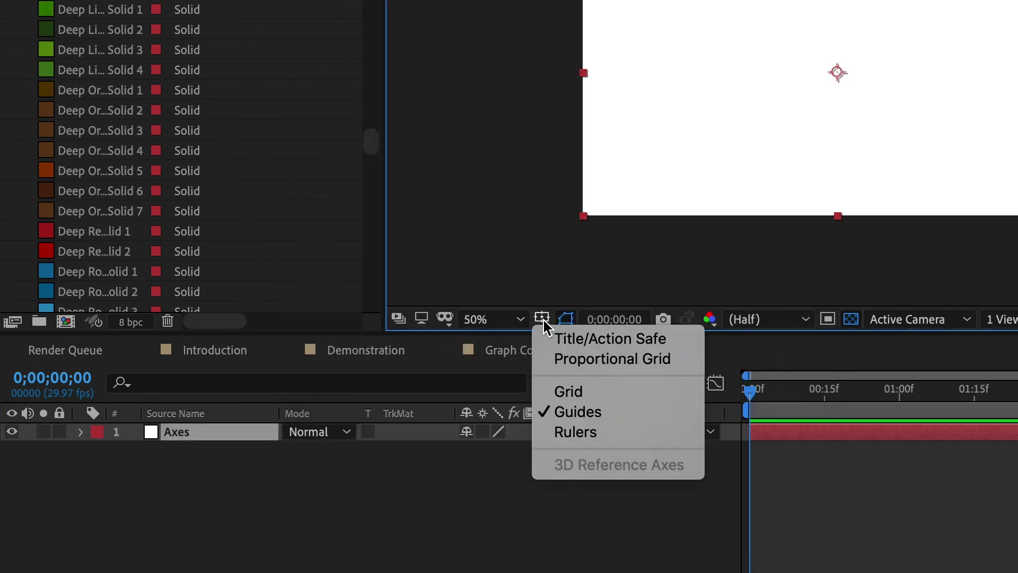
{"action": "left_click", "coordinate": [592, 361]}
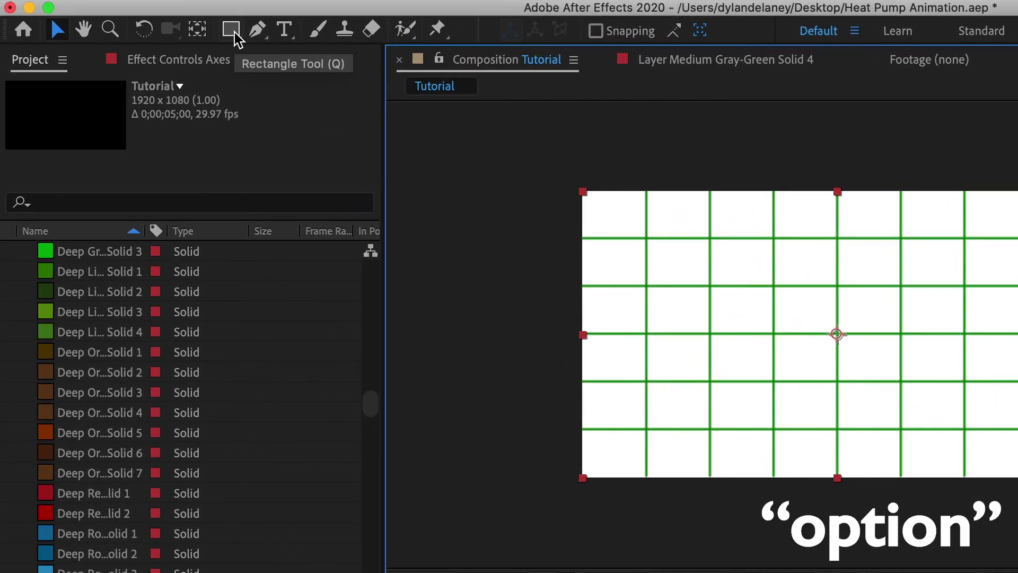
{"action": "left_click", "coordinate": [232, 31], "text": "alt"}
{"action": "left_click", "coordinate": [231, 31], "text": "alt"}
{"action": "left_click", "coordinate": [232, 31], "text": "alt"}
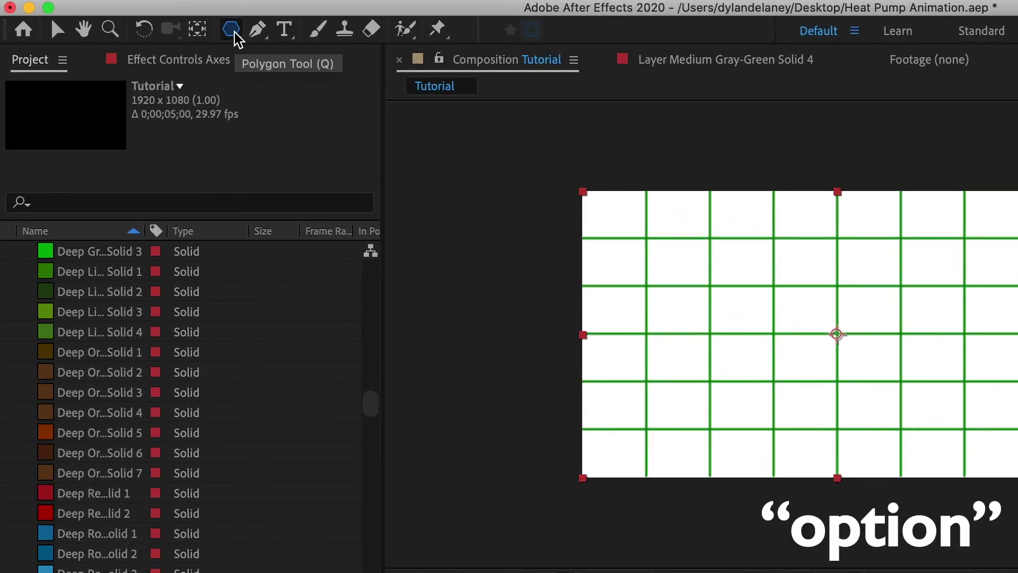
{"action": "left_click", "coordinate": [232, 31], "text": "alt"}
{"action": "left_click", "coordinate": [232, 30], "text": "alt"}
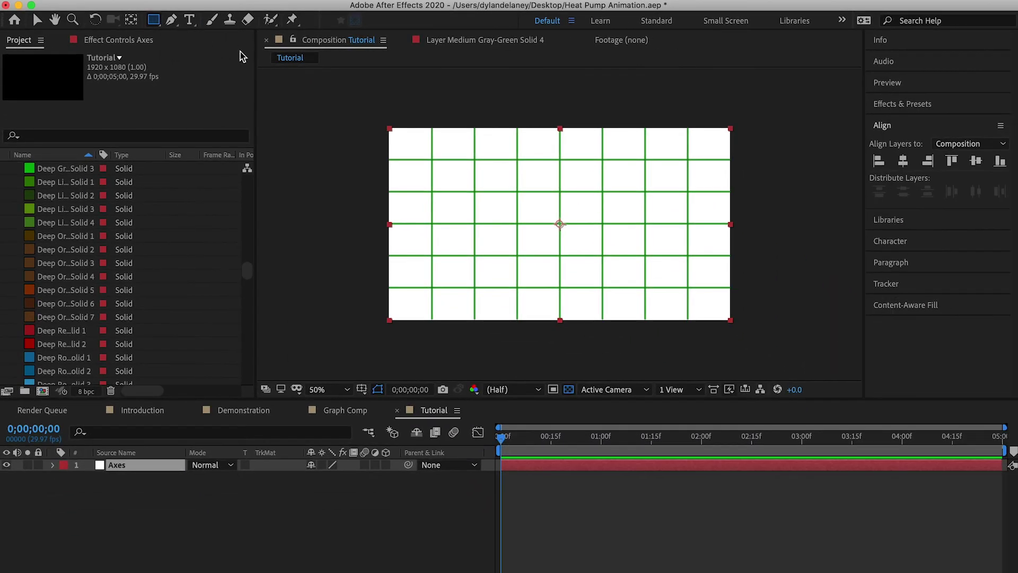
{"action": "left_click_drag", "start_coordinate": [473, 158], "coordinate": [482, 286]}
{"action": "key", "text": "."}
{"action": "left_click_drag", "start_coordinate": [548, 302], "coordinate": [502, 264]}
{"action": "left_click_drag", "start_coordinate": [346, 307], "coordinate": [729, 312]}
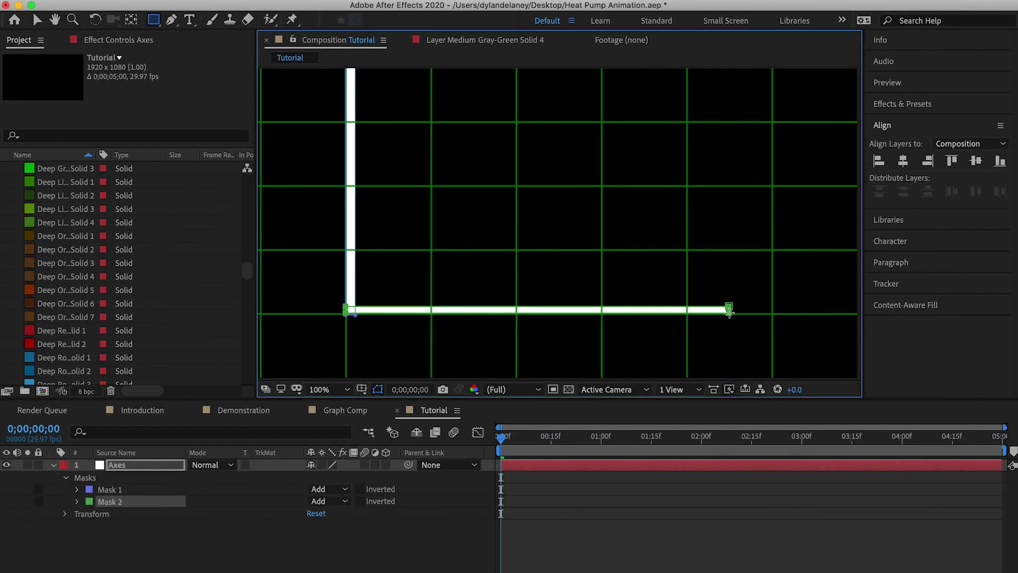
- Align the ends of the two axis masks so they meet flush at the grid intersection in the lower corner
{"action": "key", "text": "v"}
{"action": "left_click_drag", "start_coordinate": [345, 311], "coordinate": [477, 226]}
{"action": "key", "text": "."}
{"action": "left_click_drag", "start_coordinate": [366, 287], "coordinate": [601, 330]}
{"action": "key", "text": "."}
{"action": "key", "text": "."}
{"action": "left_click_drag", "start_coordinate": [520, 275], "coordinate": [519, 269]}
{"action": "left_click_drag", "start_coordinate": [600, 263], "coordinate": [583, 283]}
{"action": "left_click", "coordinate": [572, 322]}
{"action": "left_click", "coordinate": [574, 330]}
{"action": "key", "text": "."}
{"action": "key", "text": "."}
{"action": "left_click_drag", "start_coordinate": [469, 272], "coordinate": [629, 172]}
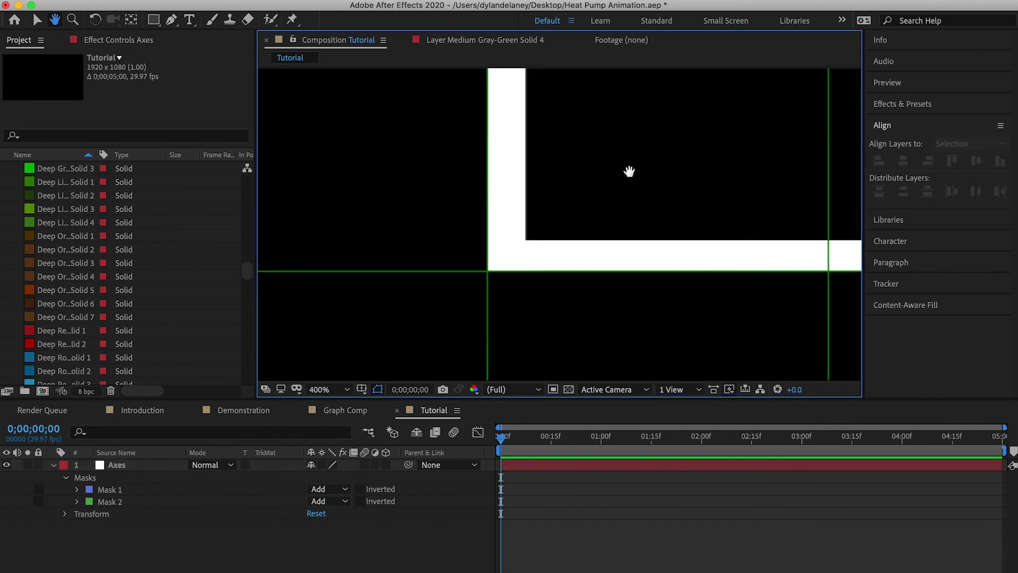
- Narrow the vertical axis mask slightly to better match the horizontal bar's thickness, and hide the proportional grid
{"action": "left_click", "coordinate": [150, 466]}
{"action": "left_click_drag", "start_coordinate": [527, 219], "coordinate": [525, 218]}
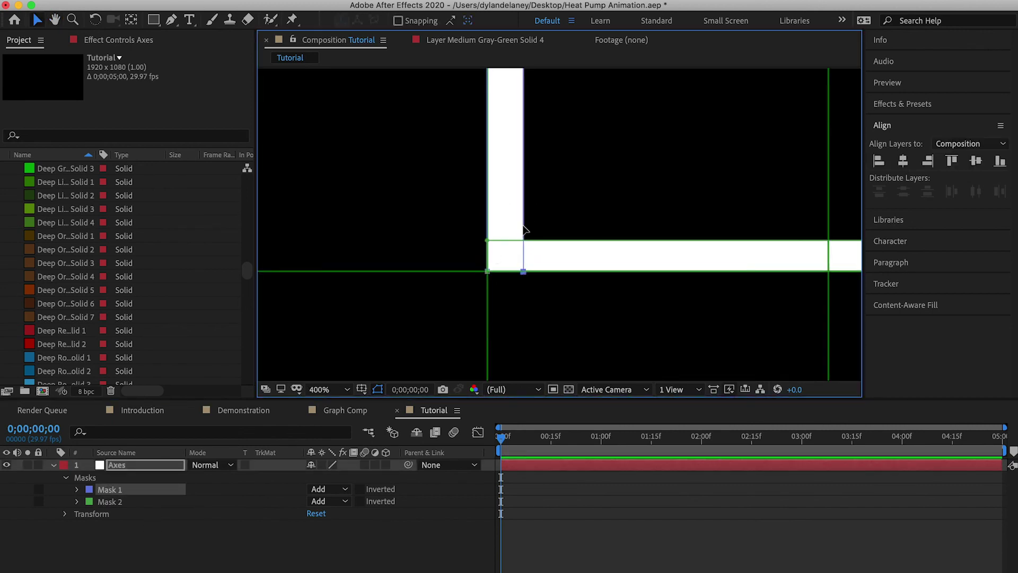
{"action": "left_click", "coordinate": [483, 325]}
{"action": "left_click", "coordinate": [482, 327]}
{"action": "left_click_drag", "start_coordinate": [621, 217], "coordinate": [567, 278]}
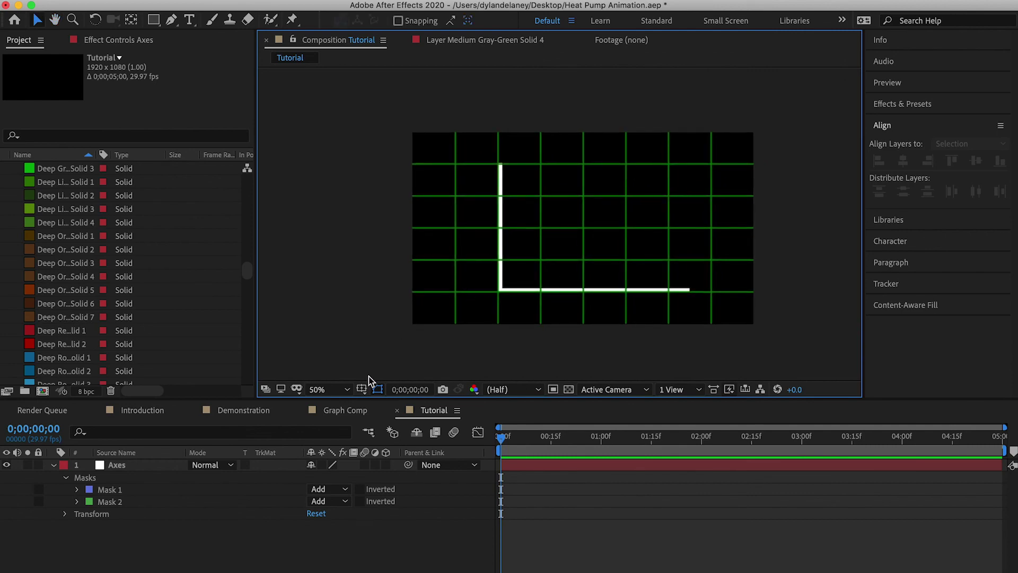
{"action": "left_click", "coordinate": [363, 389]}
{"action": "left_click", "coordinate": [382, 416]}
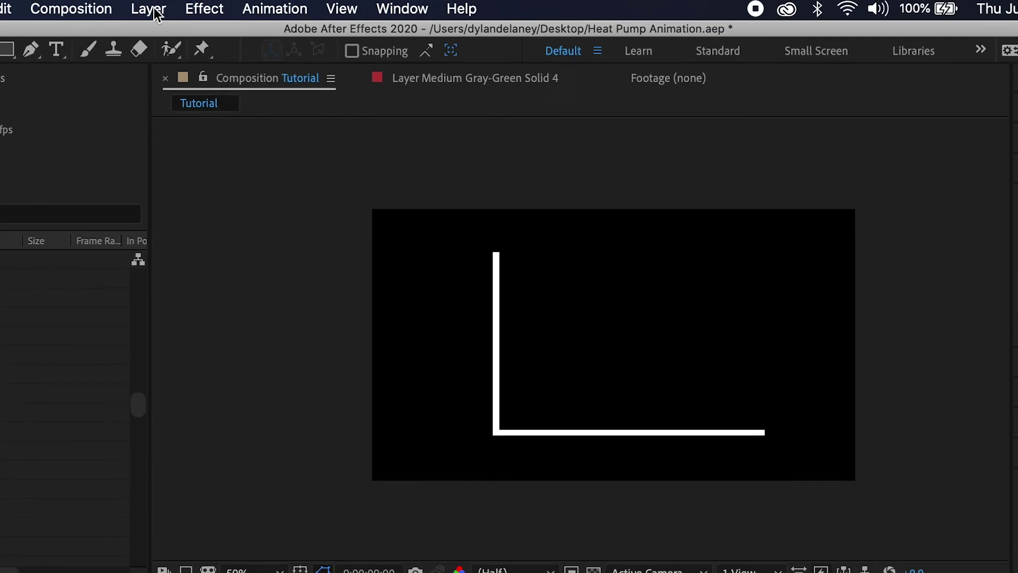
- Create another white 1920 x 1080 px solid layer named Arrow
{"action": "left_click", "coordinate": [154, 8]}
{"action": "mouse_move", "coordinate": [318, 35]}
{"action": "left_click", "coordinate": [397, 63]}
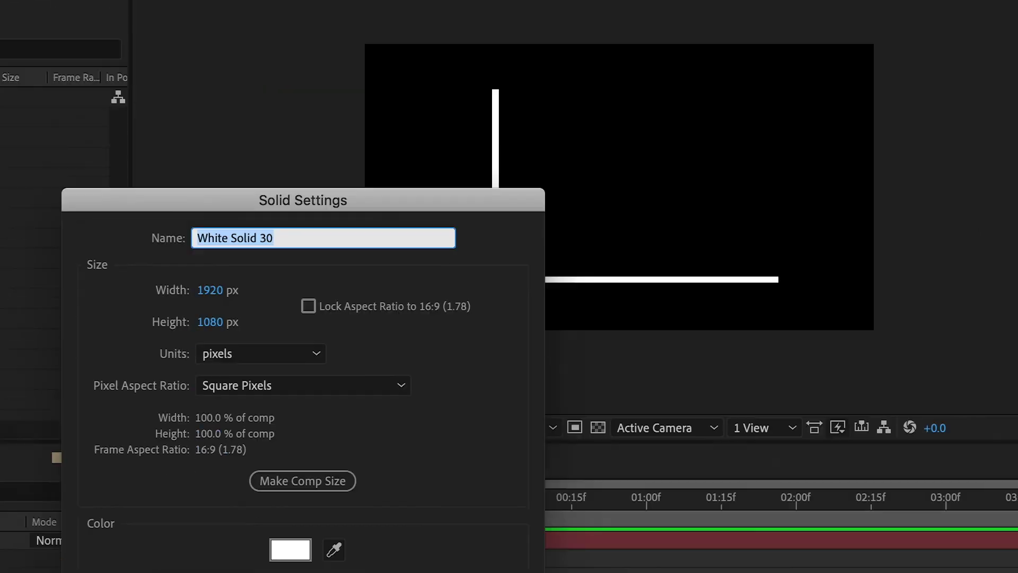
{"action": "type", "text": "Arrow"}
{"action": "left_click", "coordinate": [470, 489]}
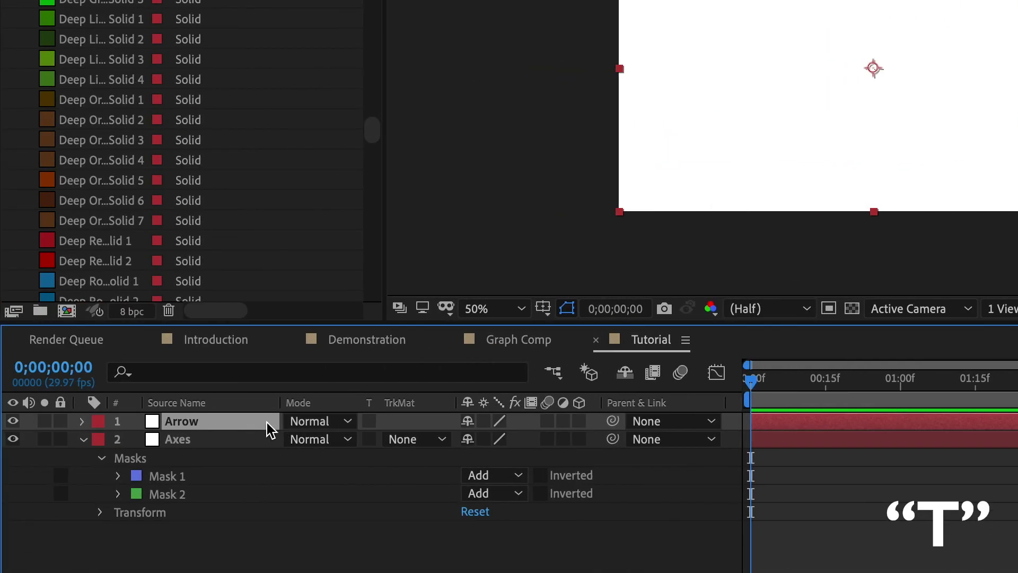
- Set the Arrow solid's opacity to 50% so the axes show through
{"action": "key", "text": "t"}
{"action": "left_click", "coordinate": [472, 440]}
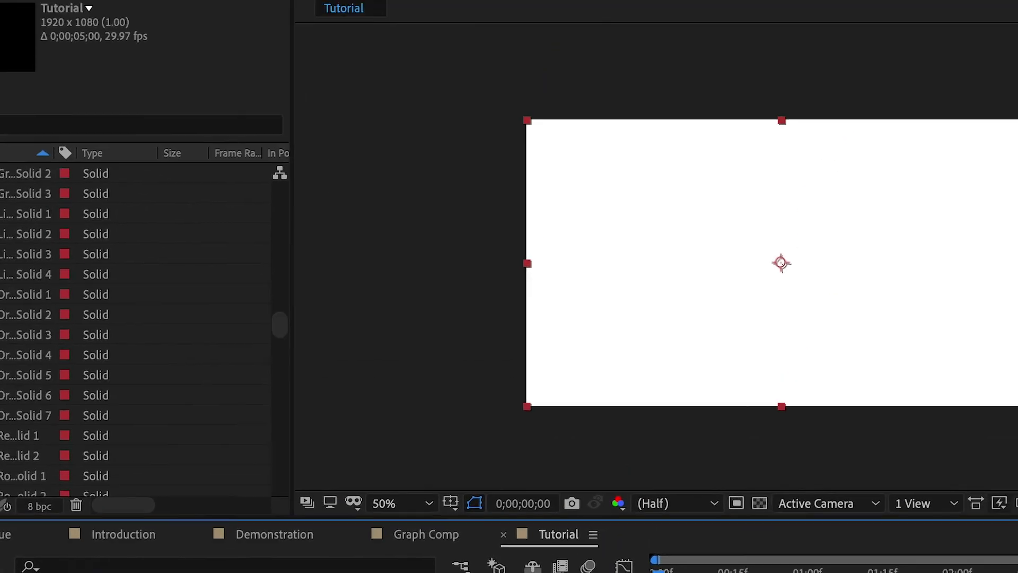
{"action": "key", "text": "Return"}
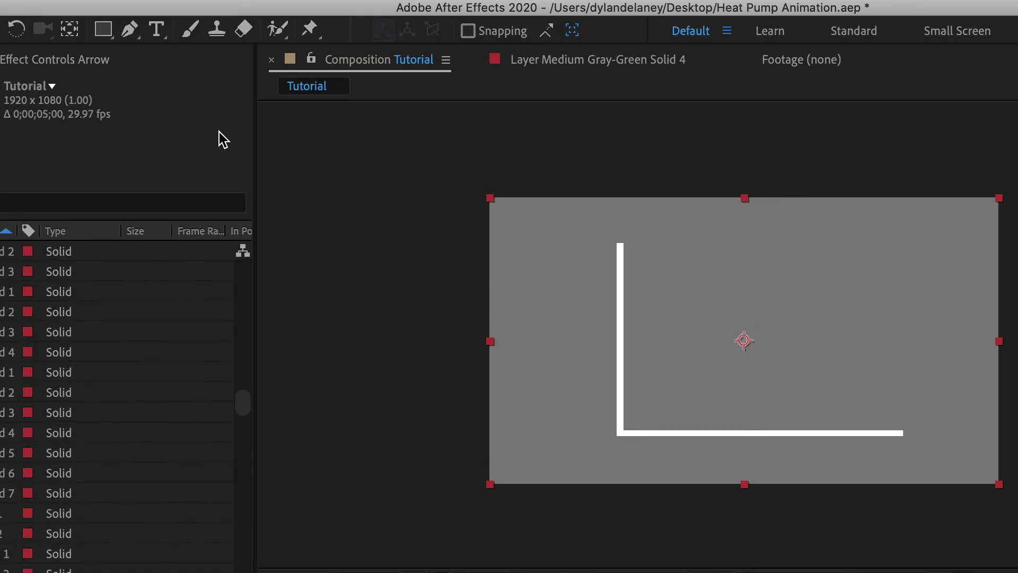
- Draw a closed, thin diagonal Pen mask on the Arrow solid, running up and right from the corner of the axes
{"action": "left_click", "coordinate": [130, 30]}
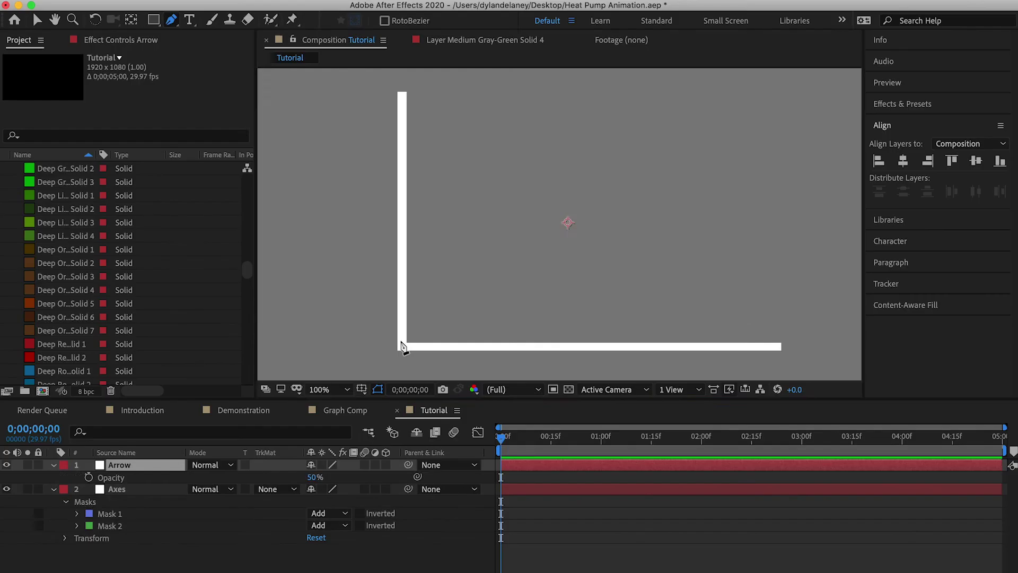
{"action": "left_click", "coordinate": [401, 339]}
{"action": "left_click", "coordinate": [633, 119]}
{"action": "left_click", "coordinate": [623, 110]}
{"action": "left_click", "coordinate": [411, 349]}
{"action": "left_click", "coordinate": [401, 340]}
- Shape a triangular arrowhead on the upper end of the diagonal shaft
{"action": "key", "text": "v"}
{"action": "key", "text": "period"}
{"action": "left_click_drag", "start_coordinate": [684, 77], "coordinate": [577, 219]}
{"action": "left_click_drag", "start_coordinate": [543, 217], "coordinate": [548, 222]}
{"action": "left_click_drag", "start_coordinate": [644, 139], "coordinate": [643, 143]}
{"action": "left_click_drag", "start_coordinate": [456, 345], "coordinate": [743, 85]}
{"action": "left_click_drag", "start_coordinate": [488, 304], "coordinate": [485, 301]}
{"action": "left_click_drag", "start_coordinate": [763, 90], "coordinate": [567, 279]}
{"action": "key", "text": "period"}
{"action": "left_click_drag", "start_coordinate": [550, 131], "coordinate": [551, 133]}
{"action": "key", "text": "comma"}
{"action": "left_click", "coordinate": [771, 202]}
{"action": "left_click", "coordinate": [771, 202]}
{"action": "key", "text": "period"}
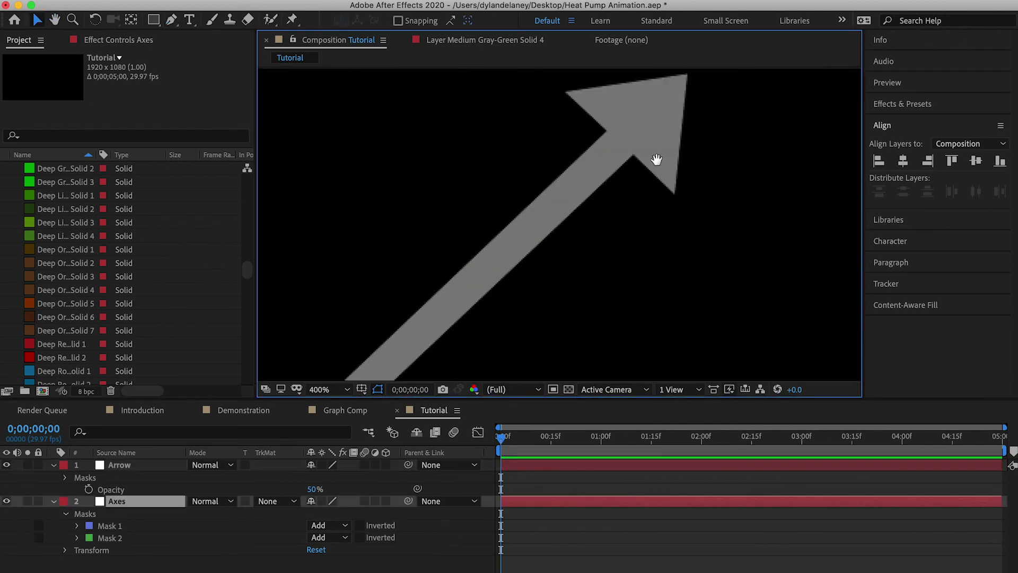
- Set the Arrow solid's opacity to 100% and deselect all layers
{"action": "left_click", "coordinate": [599, 202]}
{"action": "left_click_drag", "start_coordinate": [617, 268], "coordinate": [609, 262]}
{"action": "left_click_drag", "start_coordinate": [508, 165], "coordinate": [516, 172]}
{"action": "left_click_drag", "start_coordinate": [575, 228], "coordinate": [575, 230]}
{"action": "left_click_drag", "start_coordinate": [630, 148], "coordinate": [622, 157]}
{"action": "left_click", "coordinate": [732, 222]}
{"action": "key", "text": "shift+slash"}
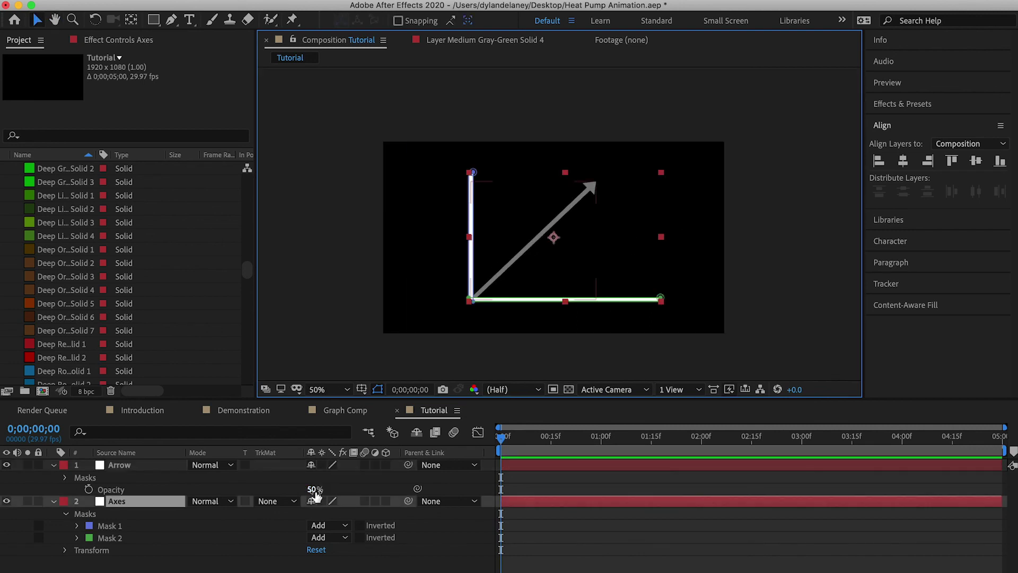
{"action": "left_click", "coordinate": [313, 490]}
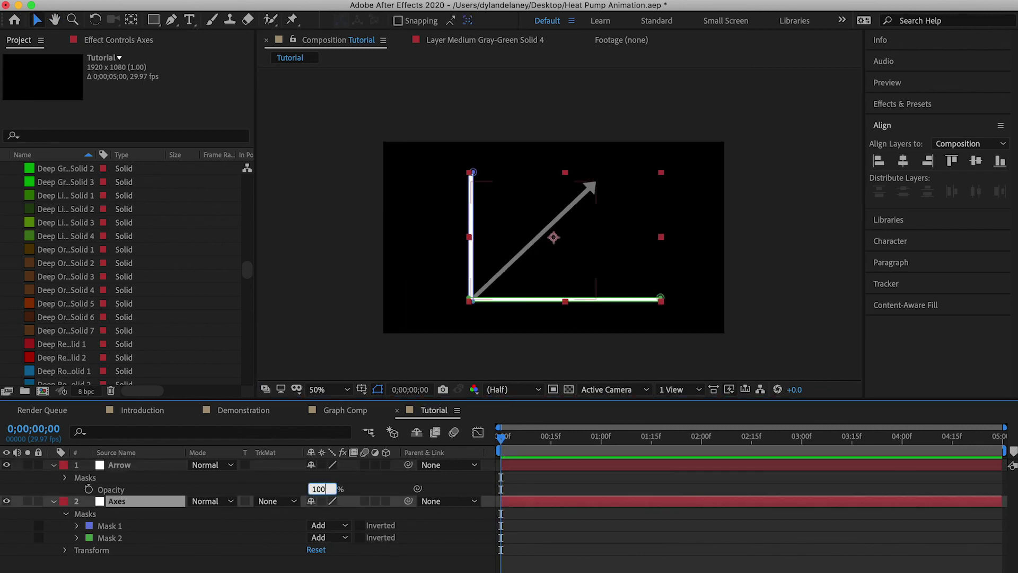
{"action": "key", "text": "Return"}
{"action": "key", "text": "super+shift+a"}
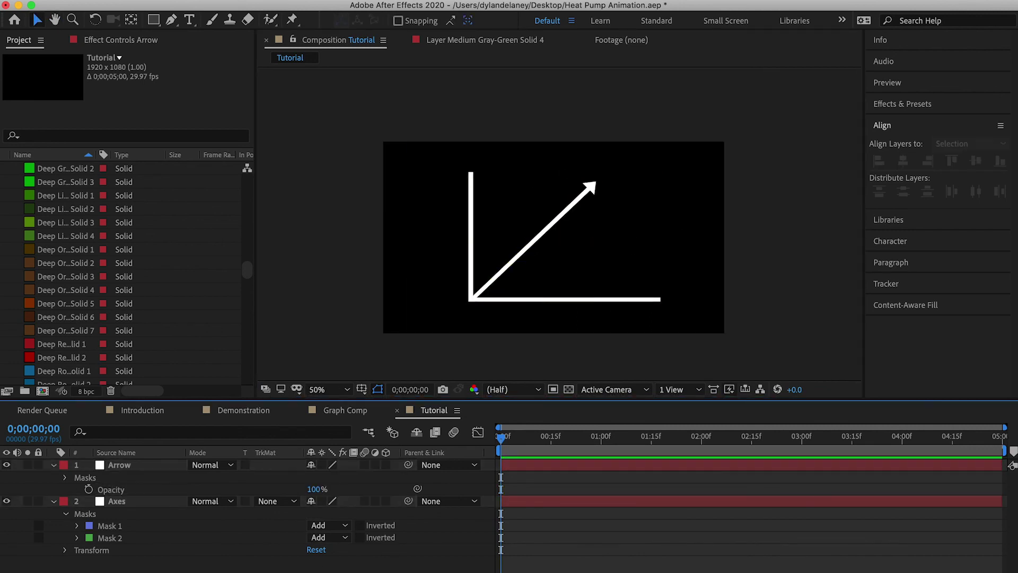
- Add a GROWTH text layer and set its font to Gill Sans SemiBold
{"action": "key", "text": "super+t"}
{"action": "left_click", "coordinate": [38, 21]}
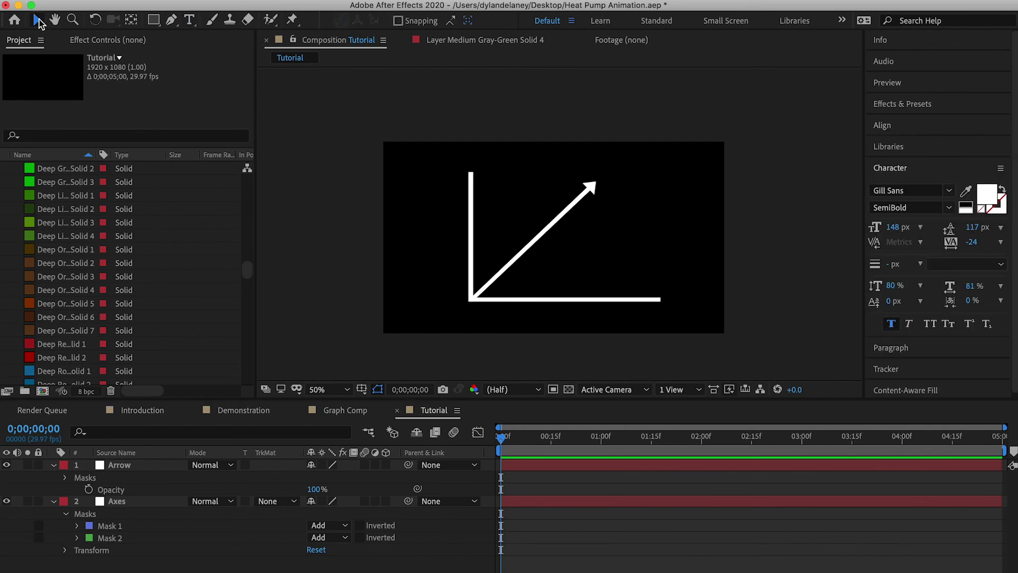
{"action": "left_click", "coordinate": [189, 20]}
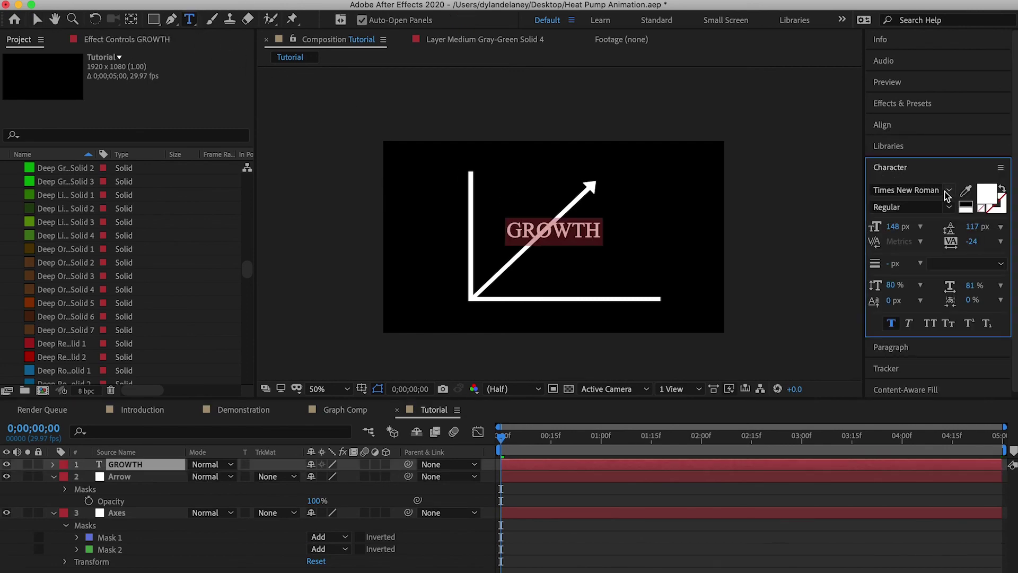
{"action": "left_click", "coordinate": [949, 190]}
{"action": "scroll", "coordinate": [870, 267], "scroll_direction": "down", "scroll_amount": 10}
{"action": "left_click", "coordinate": [827, 307]}
{"action": "left_click", "coordinate": [913, 206]}
{"action": "left_click", "coordinate": [902, 283]}
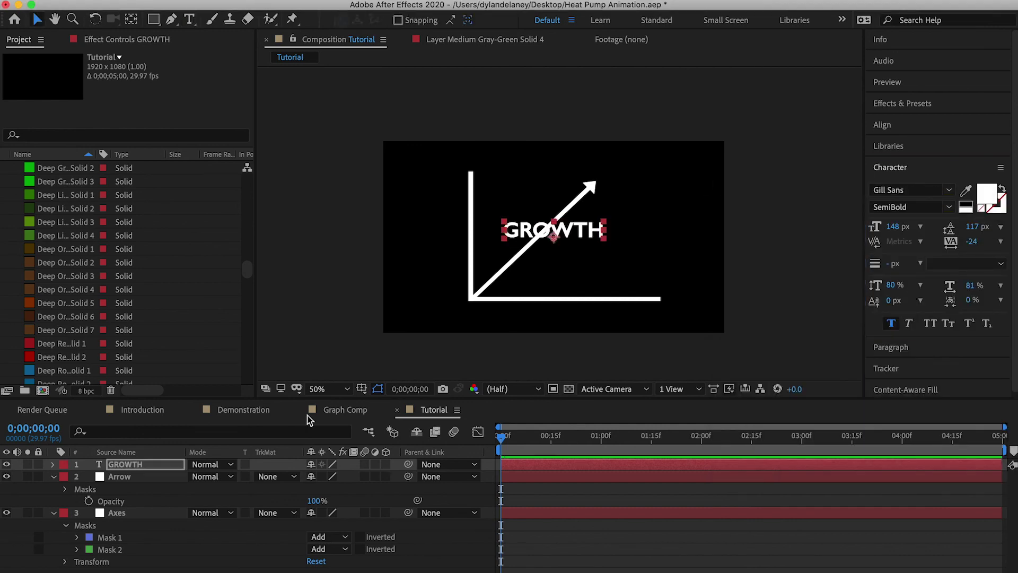
- Move the GROWTH text toward the vertical axis and set its rotation to 270°
{"action": "left_click", "coordinate": [39, 22]}
{"action": "left_click_drag", "start_coordinate": [519, 212], "coordinate": [454, 242]}
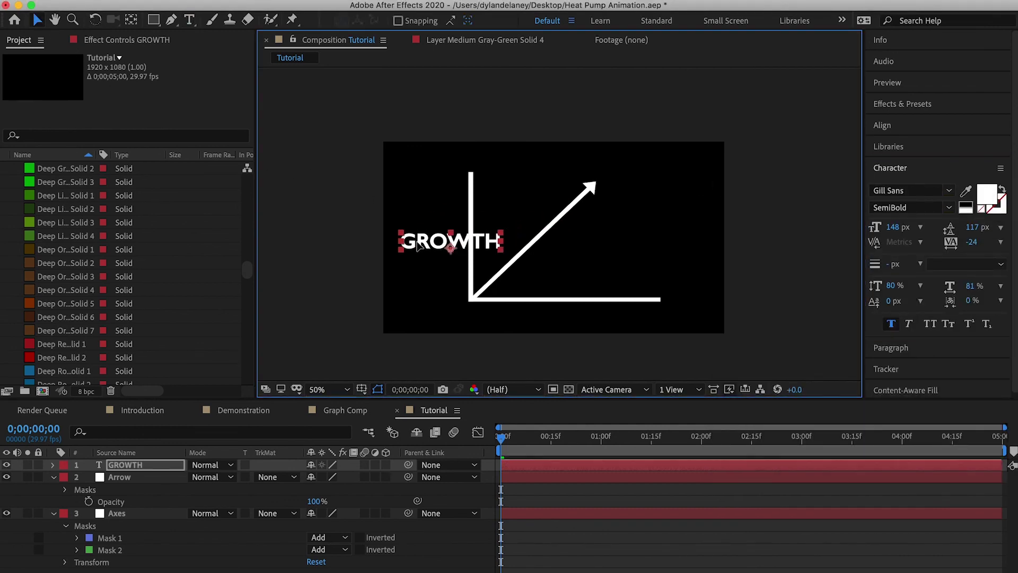
{"action": "left_click", "coordinate": [52, 465]}
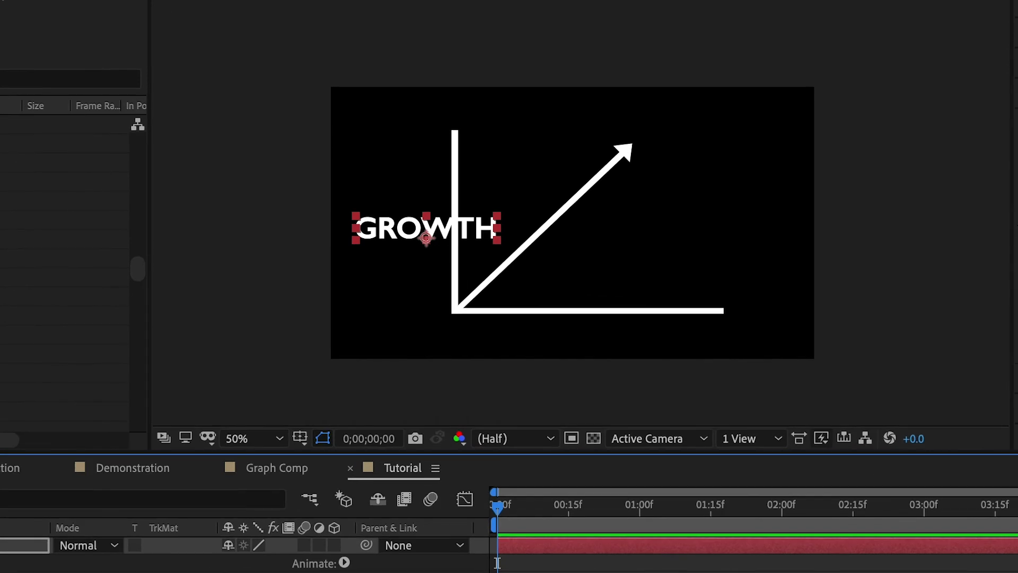
{"action": "type", "text": "r"}
{"action": "type", "text": "270"}
{"action": "key", "text": "Return"}
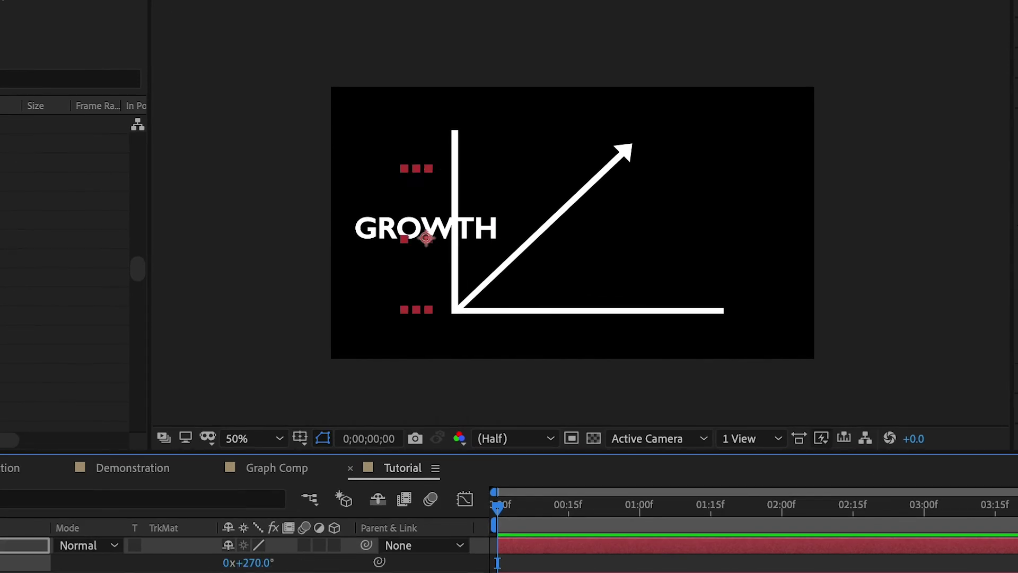
- Position the rotated GROWTH text alongside the vertical axis at 442, 530
{"action": "key", "text": "p"}
{"action": "left_click_drag", "start_coordinate": [398, 279], "coordinate": [443, 262]}
{"action": "key", "text": "period"}
{"action": "key", "text": "period"}
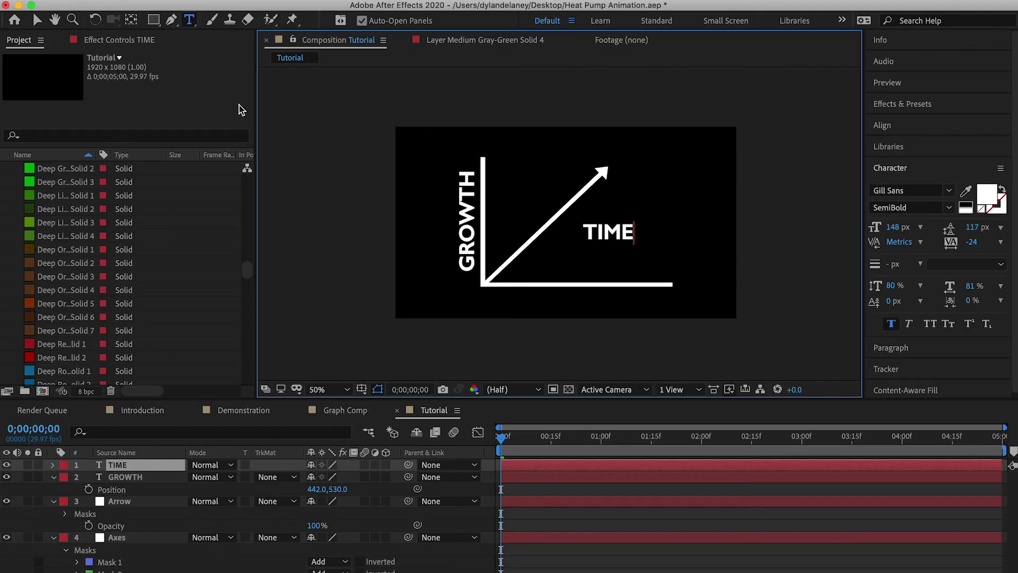
- Place a TIME text label centered below the horizontal axis
{"action": "left_click", "coordinate": [557, 236]}
{"action": "left_click_drag", "start_coordinate": [557, 236], "coordinate": [579, 358]}
{"action": "key", "text": "period"}
{"action": "key", "text": "period"}
{"action": "left_click", "coordinate": [593, 343]}
{"action": "key", "text": "comma"}
- Shift all layers up together to recenter the graph, bringing GROWTH to 442, 485 and TIME to 1002, 969
{"action": "key", "text": "super+a"}
{"action": "key", "text": "p"}
{"action": "left_click_drag", "start_coordinate": [343, 478], "coordinate": [314, 479]}
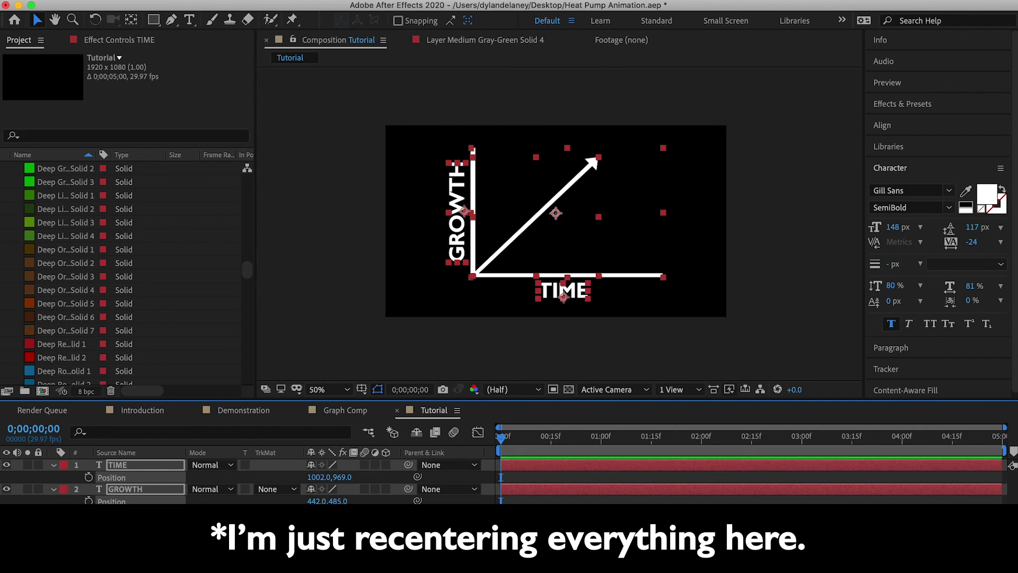
{"action": "key", "text": "p"}
{"action": "left_click", "coordinate": [290, 569]}
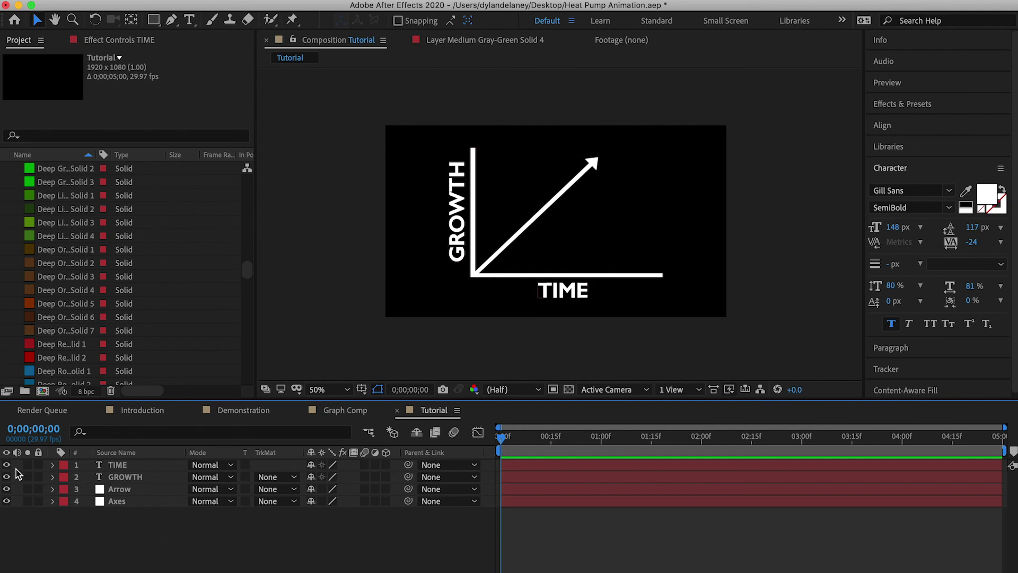
- Hide the TIME, GROWTH and Arrow layers, and draw a third rectangular mask over both axis bars on the Axes solid
{"action": "left_click_drag", "start_coordinate": [7, 477], "coordinate": [7, 495]}
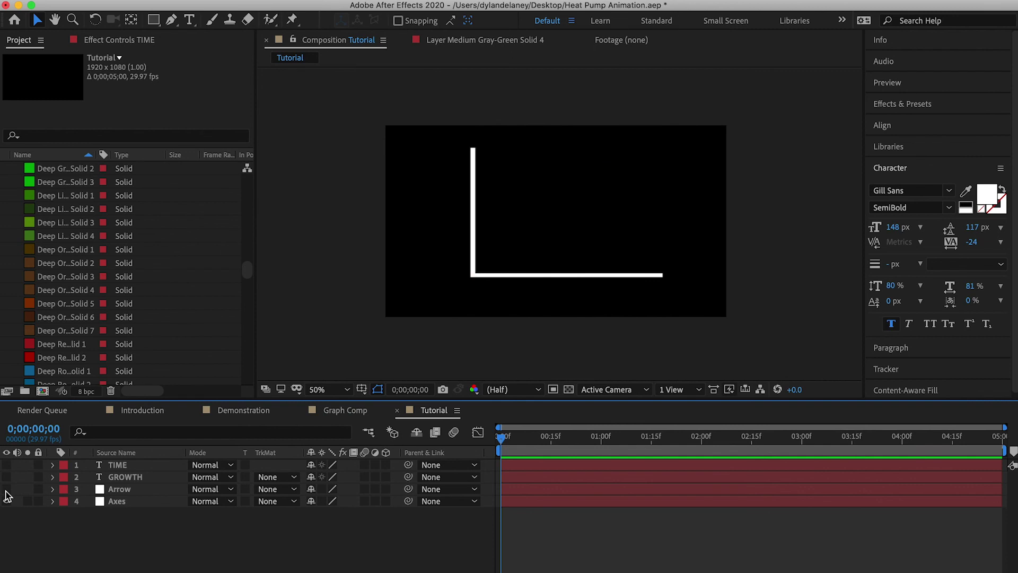
{"action": "left_click", "coordinate": [47, 502]}
{"action": "left_click", "coordinate": [52, 501]}
{"action": "key", "text": "q"}
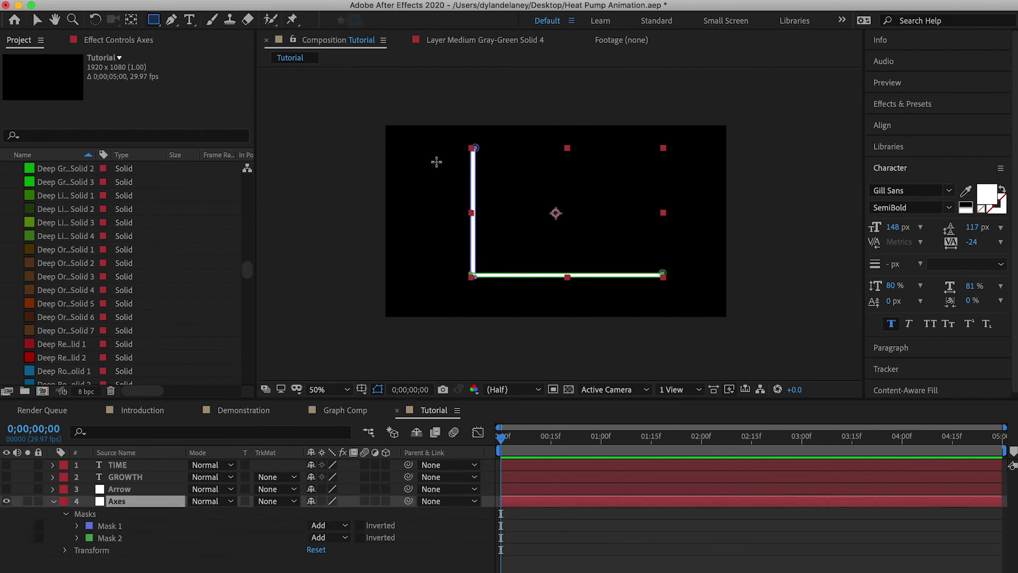
{"action": "left_click_drag", "start_coordinate": [451, 148], "coordinate": [661, 295]}
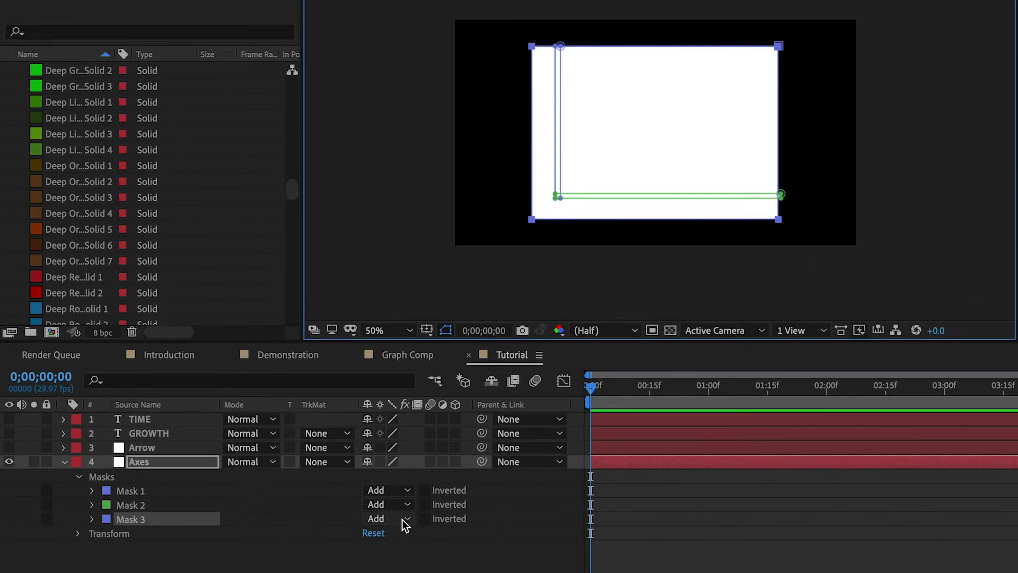
- Set the mode of Mask 3 on the Axes layer to Intersect
{"action": "left_click", "coordinate": [329, 549]}
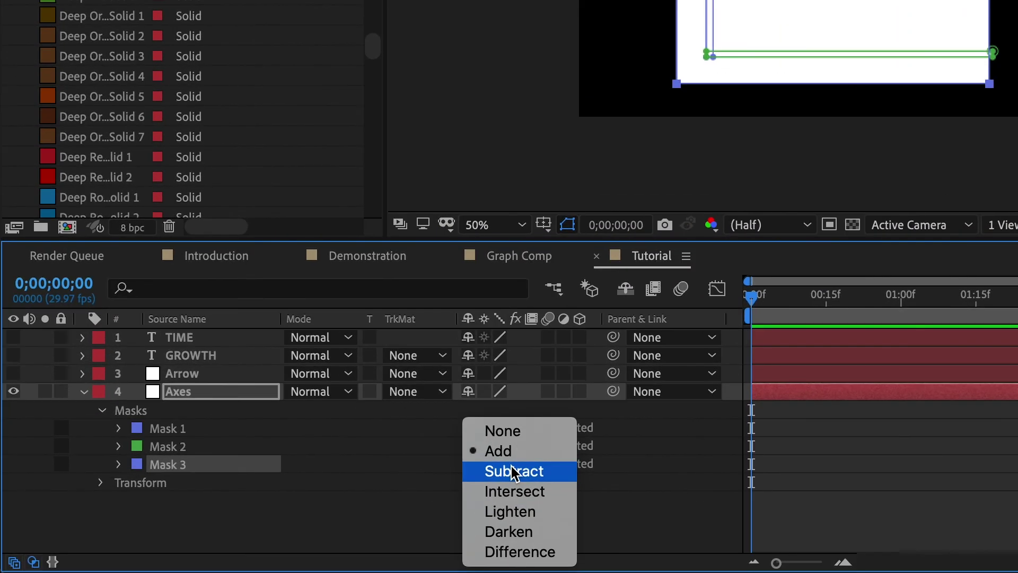
{"action": "left_click", "coordinate": [512, 496]}
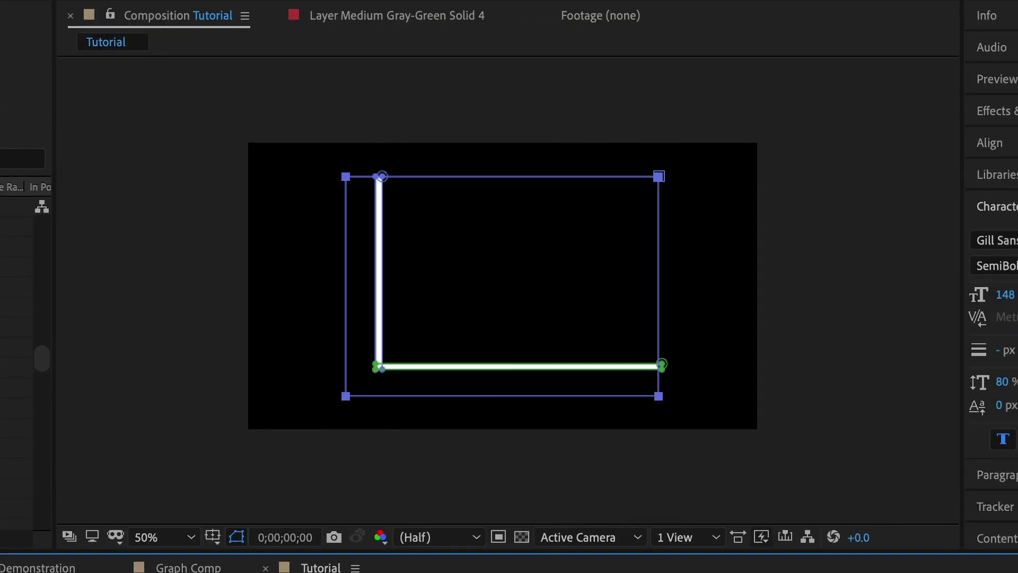
{"action": "mouse_move", "coordinate": [346, 397]}
{"action": "left_mouse_down"}
{"action": "mouse_move", "coordinate": [240, 469]}
{"action": "mouse_move", "coordinate": [132, 521]}
{"action": "mouse_move", "coordinate": [339, 410]}
{"action": "left_mouse_up"}
{"action": "left_click_drag", "start_coordinate": [340, 410], "coordinate": [314, 411]}
- Add a Mask Path keyframe for Mask 3 on the Axes layer at 0;00;00;15
{"action": "left_click_drag", "start_coordinate": [752, 295], "coordinate": [825, 295]}
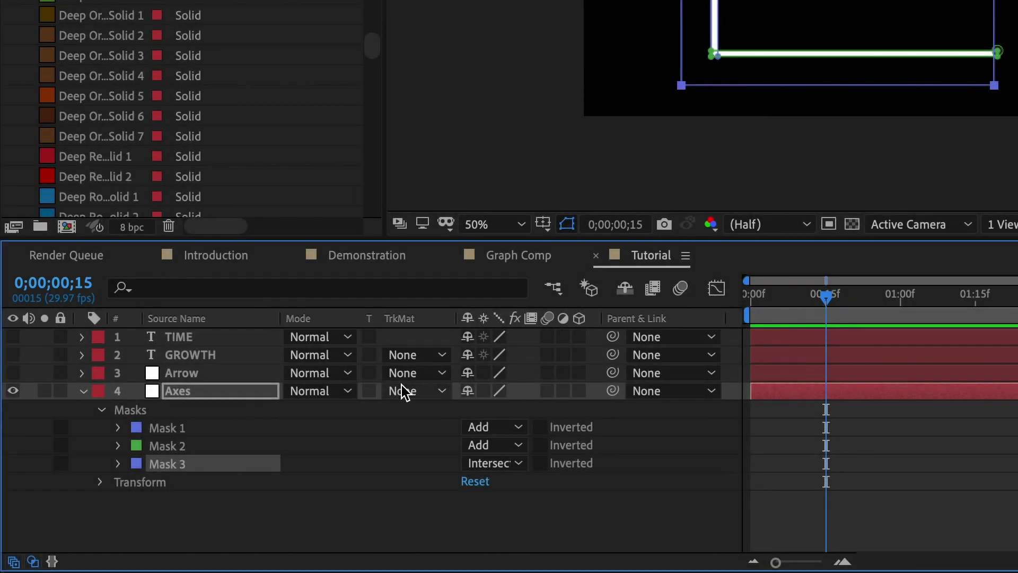
{"action": "left_click", "coordinate": [117, 464]}
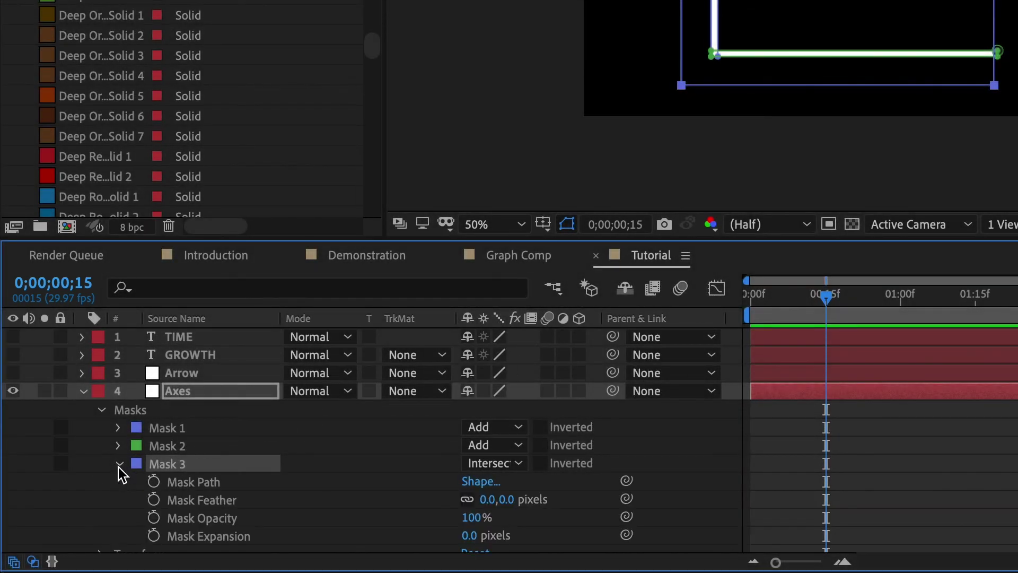
{"action": "left_click", "coordinate": [154, 481]}
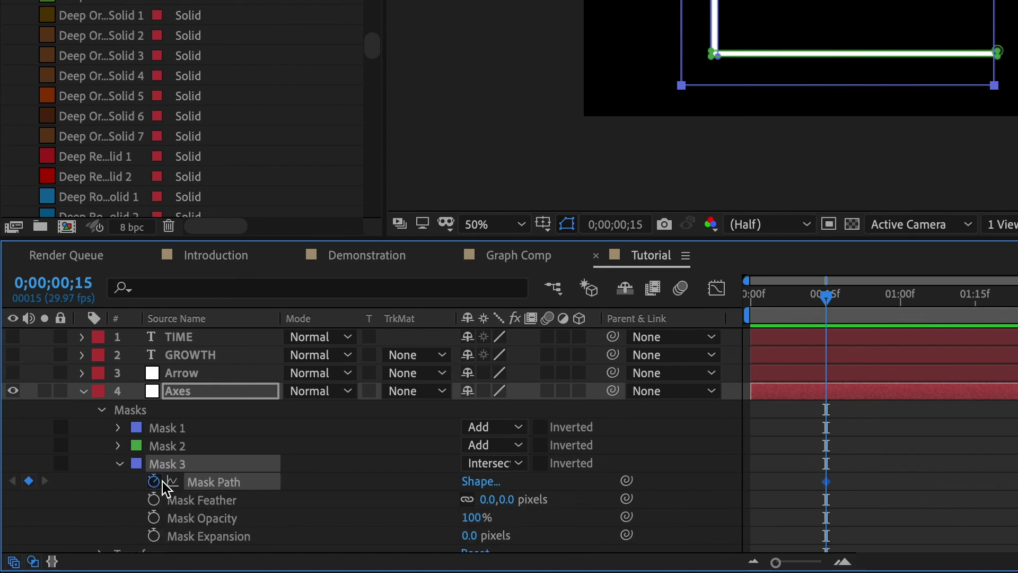
- At 0;00;00;00, move Mask 3 diagonally down off the axes so its upper-right corner sits just outside the corner where the bars meet
{"action": "left_click", "coordinate": [819, 298]}
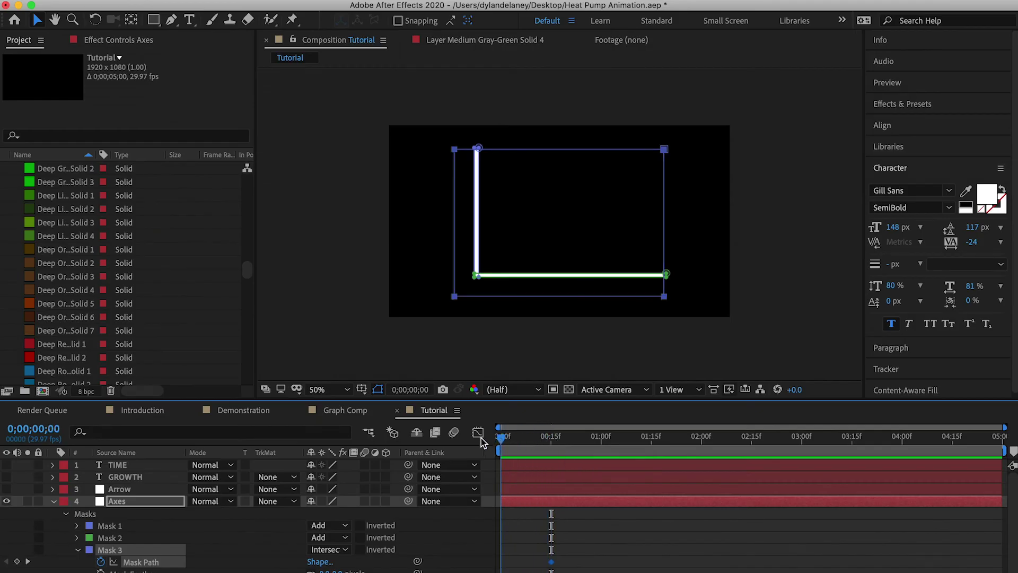
{"action": "left_click_drag", "start_coordinate": [454, 301], "coordinate": [257, 432]}
{"action": "key", "text": "period"}
{"action": "key", "text": "space"}
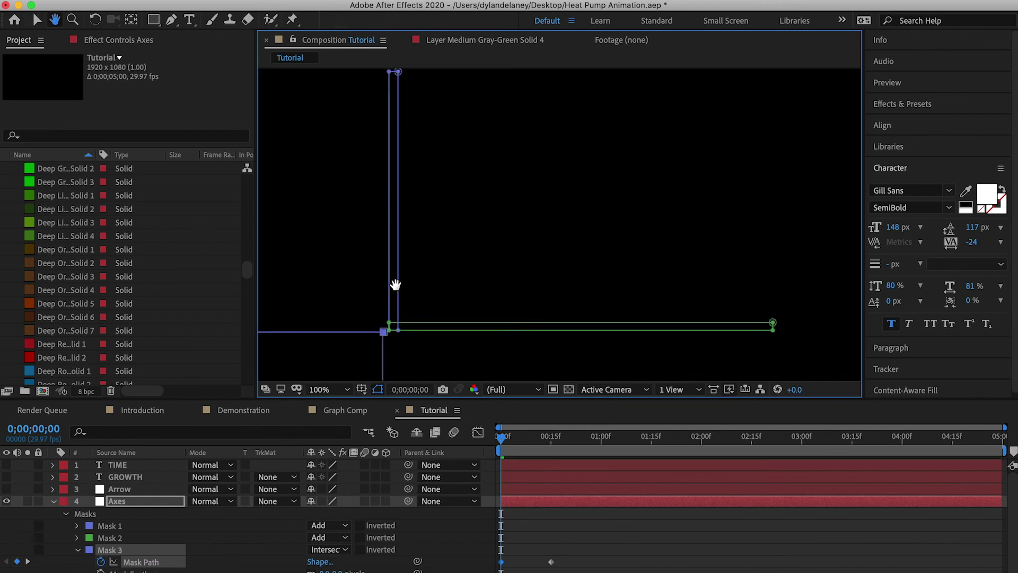
{"action": "left_click_drag", "start_coordinate": [396, 284], "coordinate": [560, 170]}
{"action": "key", "text": "period"}
{"action": "key", "text": "space"}
{"action": "left_click_drag", "start_coordinate": [555, 217], "coordinate": [533, 246]}
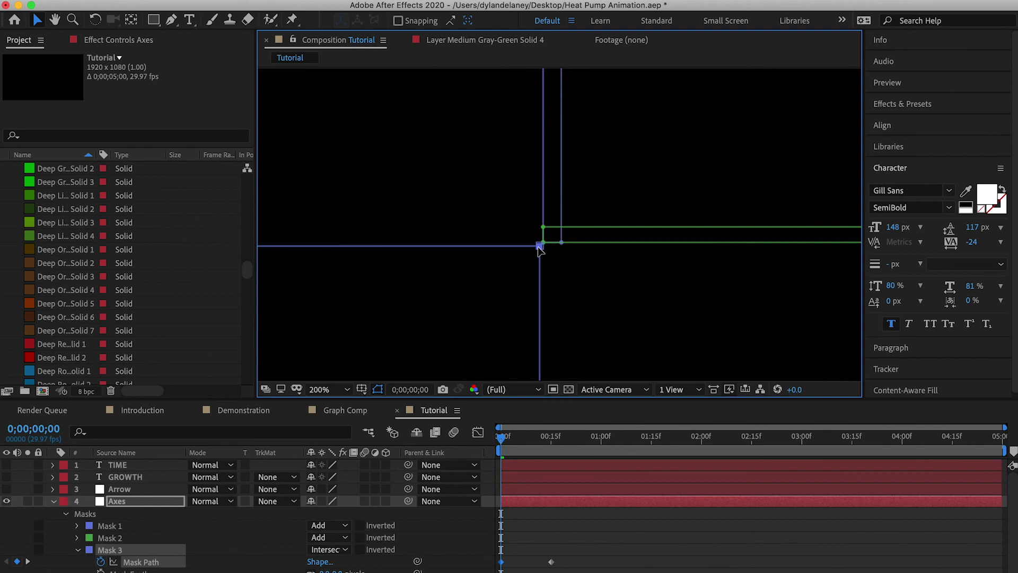
{"action": "scroll", "coordinate": [519, 262], "scroll_direction": "down", "scroll_amount": 4}
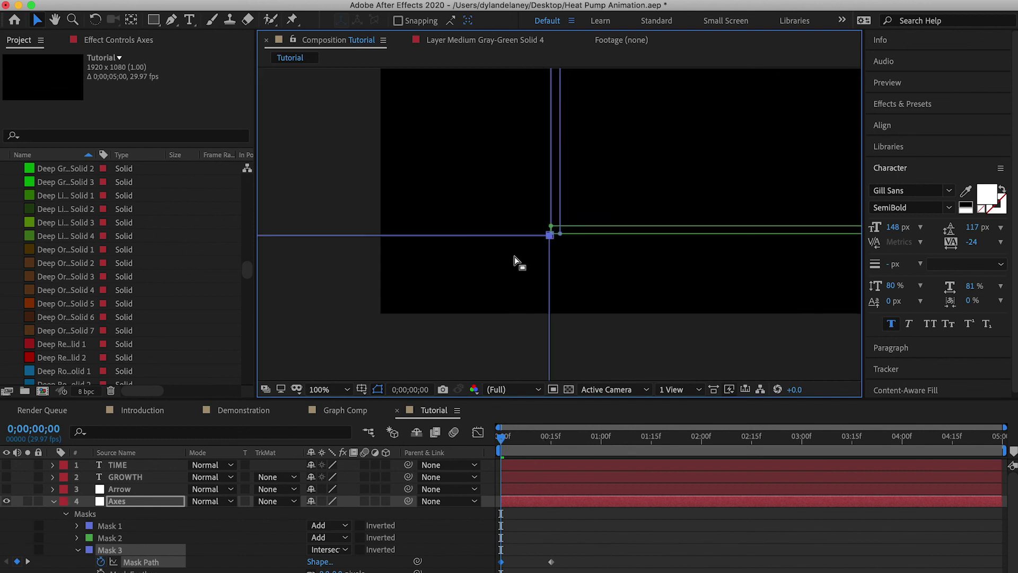
- Preview the axes reveal animation from the start of the composition
{"action": "left_click_drag", "start_coordinate": [501, 438], "coordinate": [490, 468]}
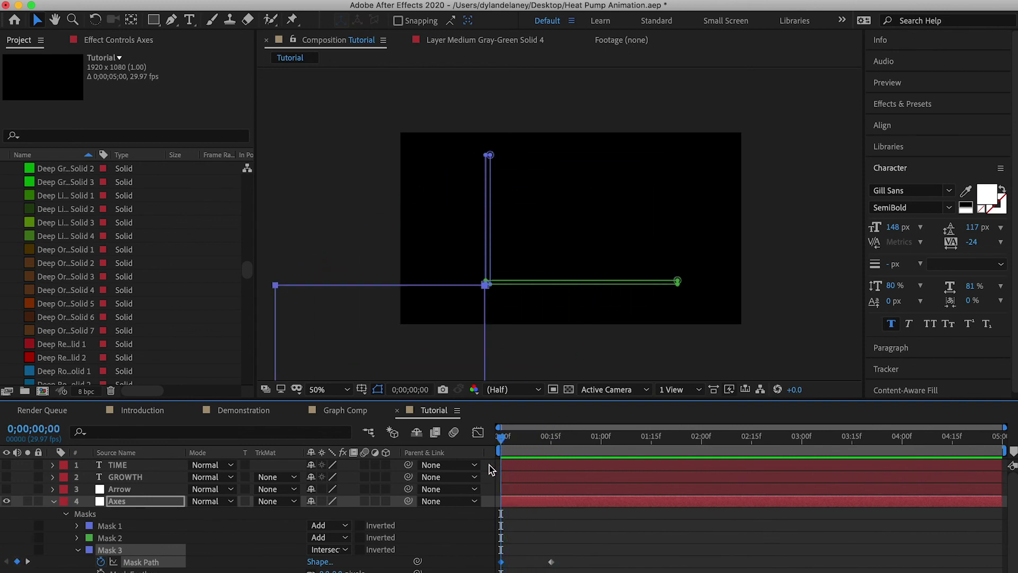
{"action": "key", "text": "space"}
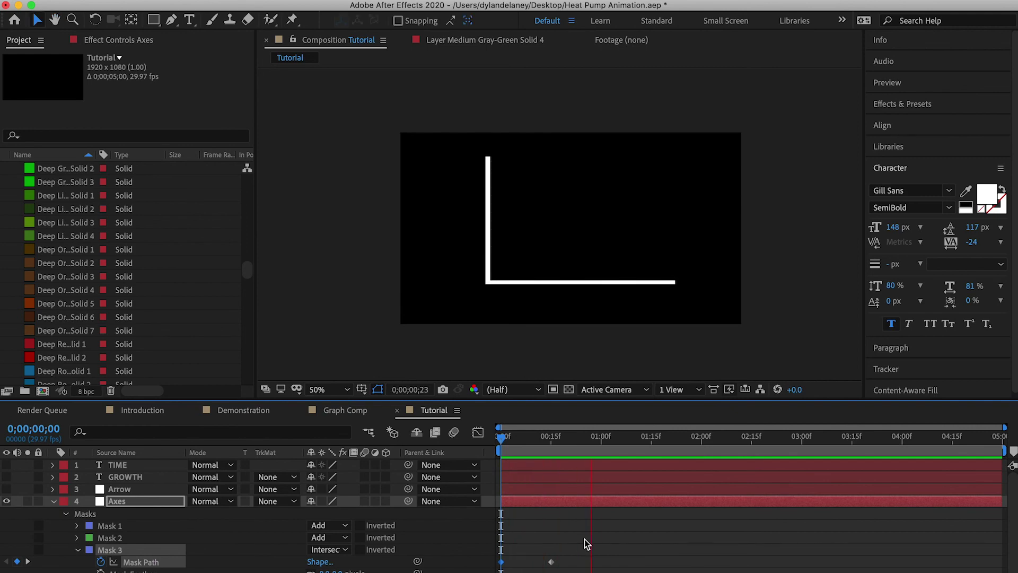
{"action": "key", "text": "space"}
- Apply Easy Ease to both Mask Path keyframes of Mask 3
{"action": "left_click_drag", "start_coordinate": [586, 541], "coordinate": [503, 572]}
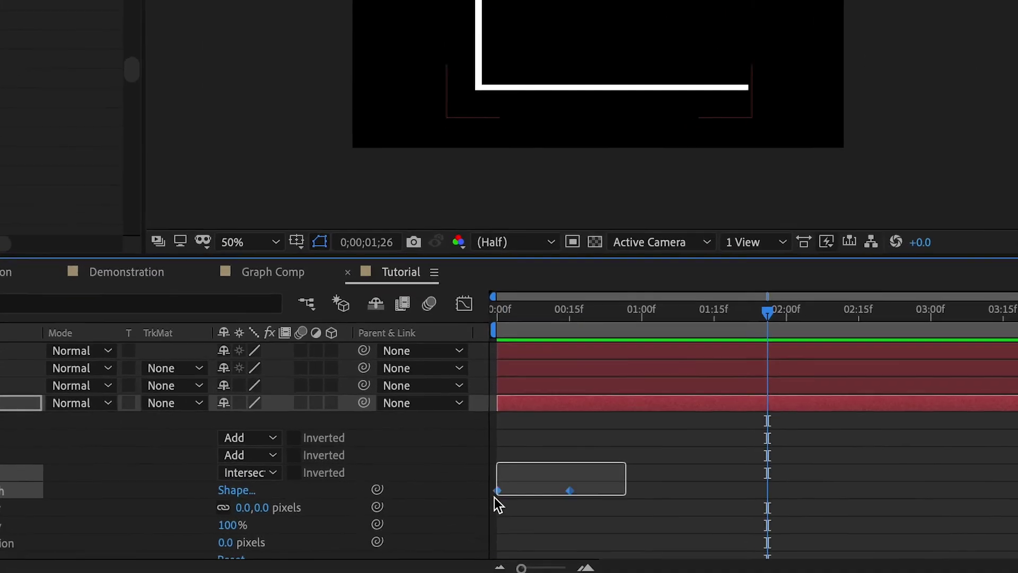
{"action": "right_click", "coordinate": [572, 482]}
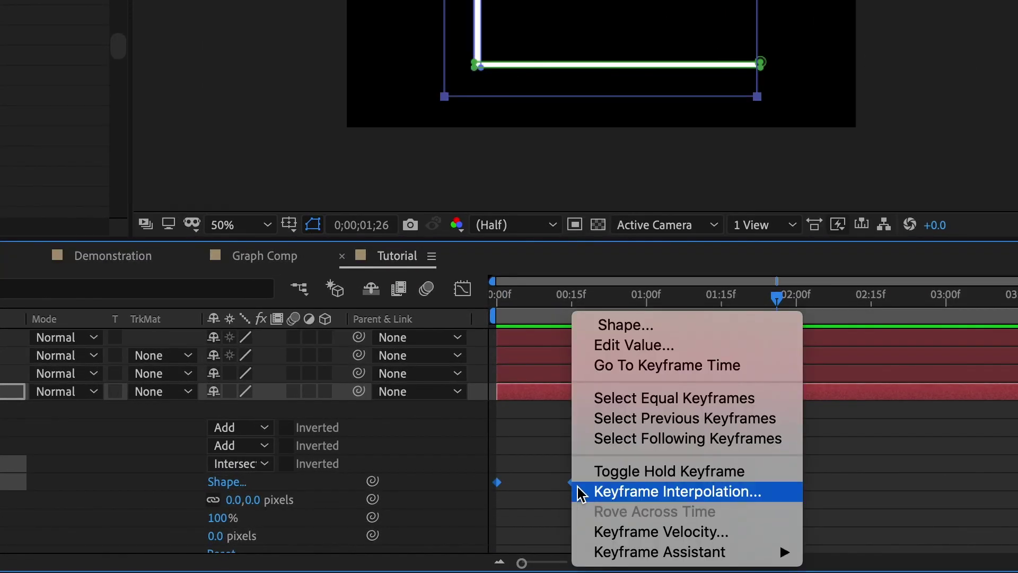
{"action": "mouse_move", "coordinate": [644, 552]}
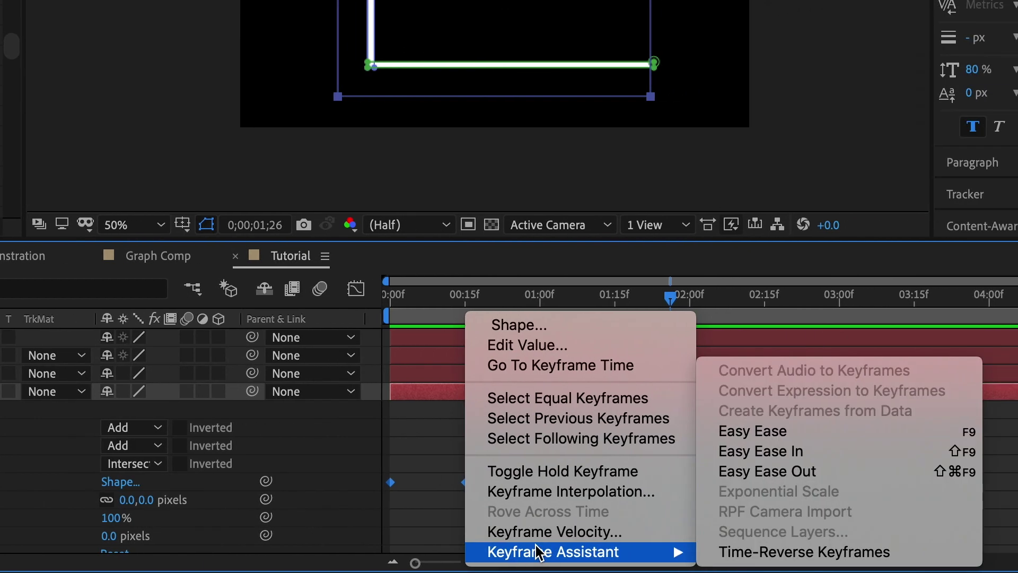
{"action": "left_click", "coordinate": [749, 434]}
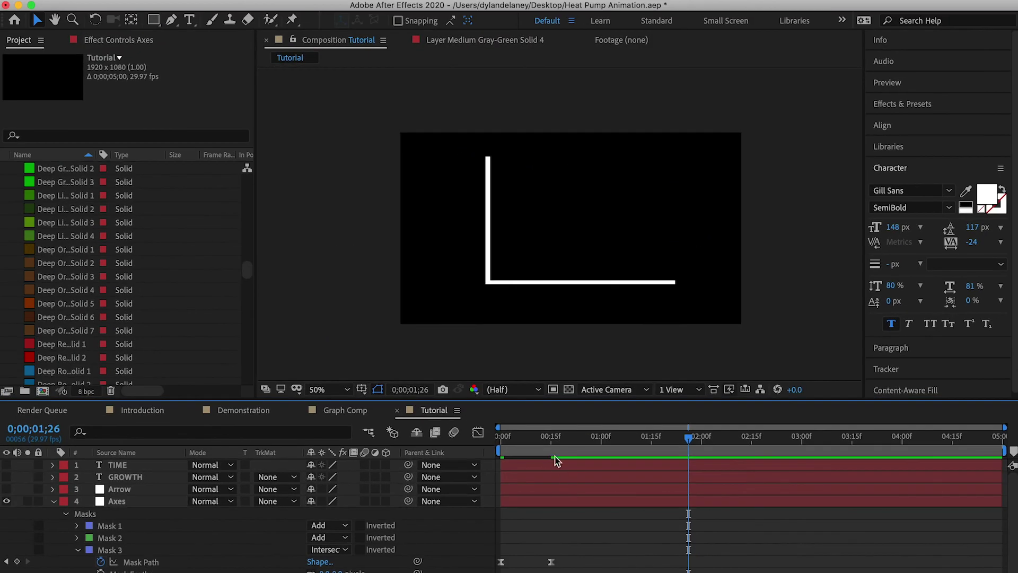
- Play back the eased axes reveal from the start and save the project
{"action": "left_click_drag", "start_coordinate": [520, 392], "coordinate": [360, 406]}
{"action": "key", "text": "space"}
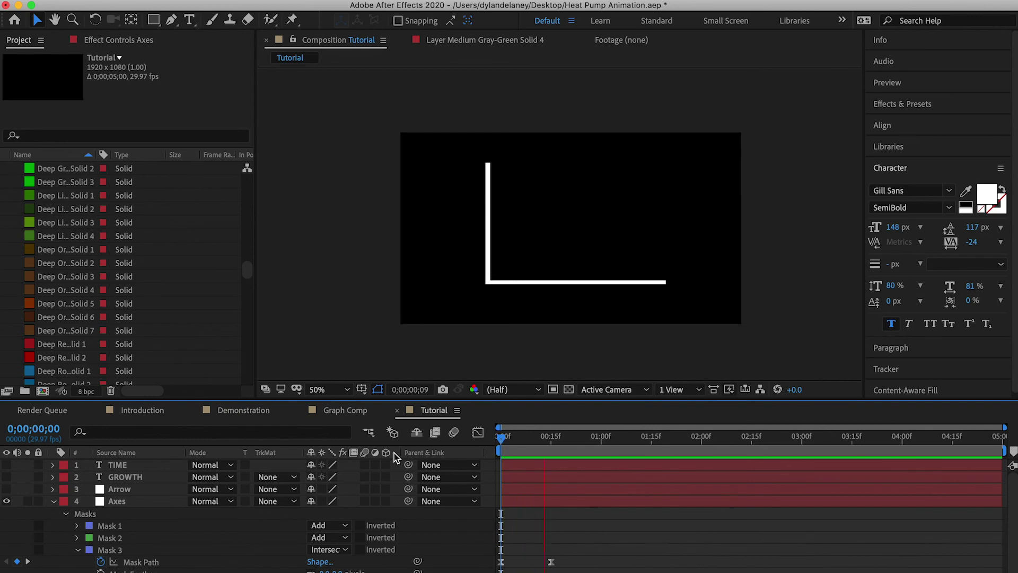
{"action": "key", "text": "space"}
{"action": "key", "text": "super+s"}
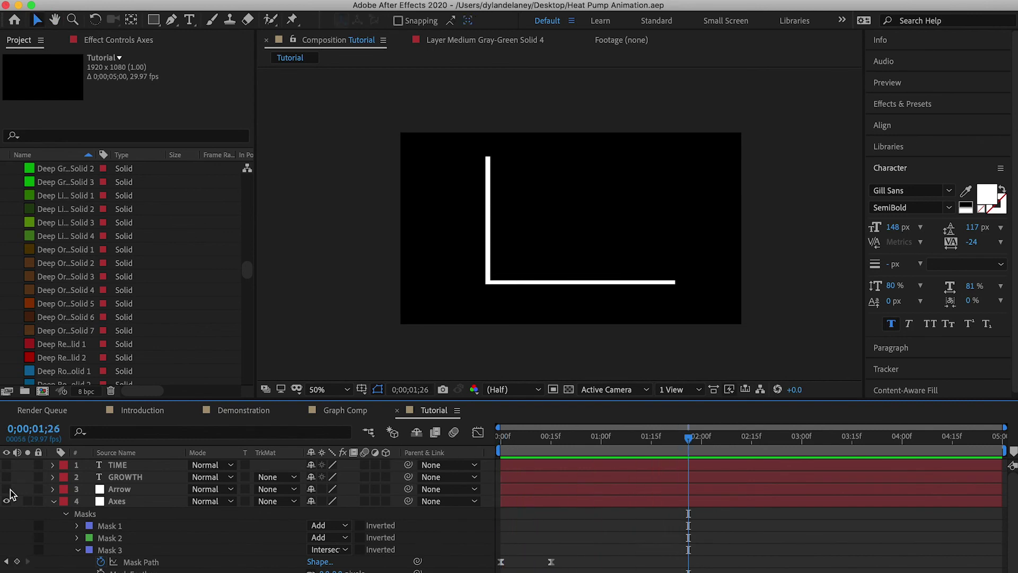
- Show the Arrow layer and move its anchor point to the arrow's base at the corner of the axes
{"action": "left_click", "coordinate": [6, 489]}
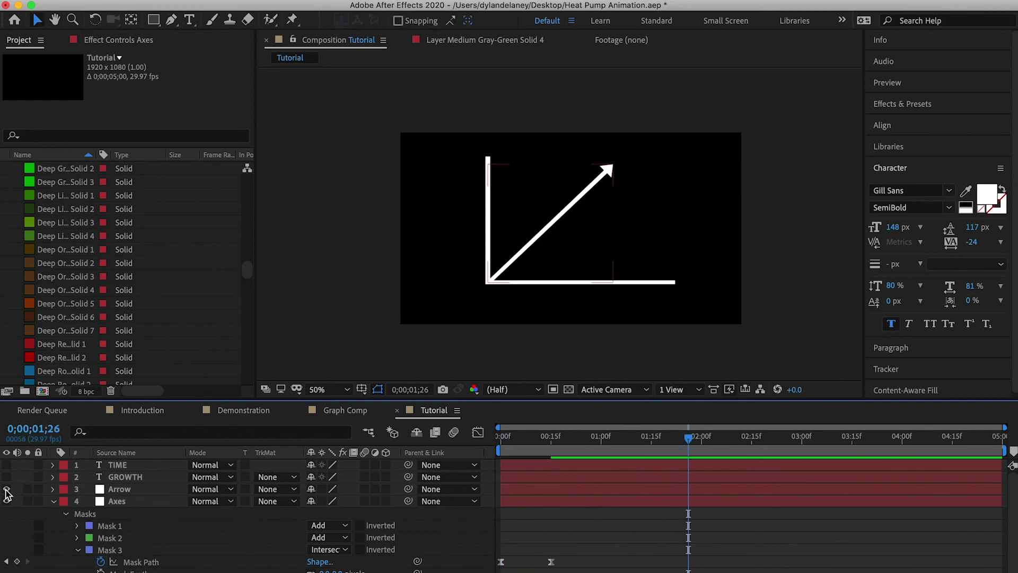
{"action": "left_click", "coordinate": [120, 489]}
{"action": "left_click", "coordinate": [131, 20]}
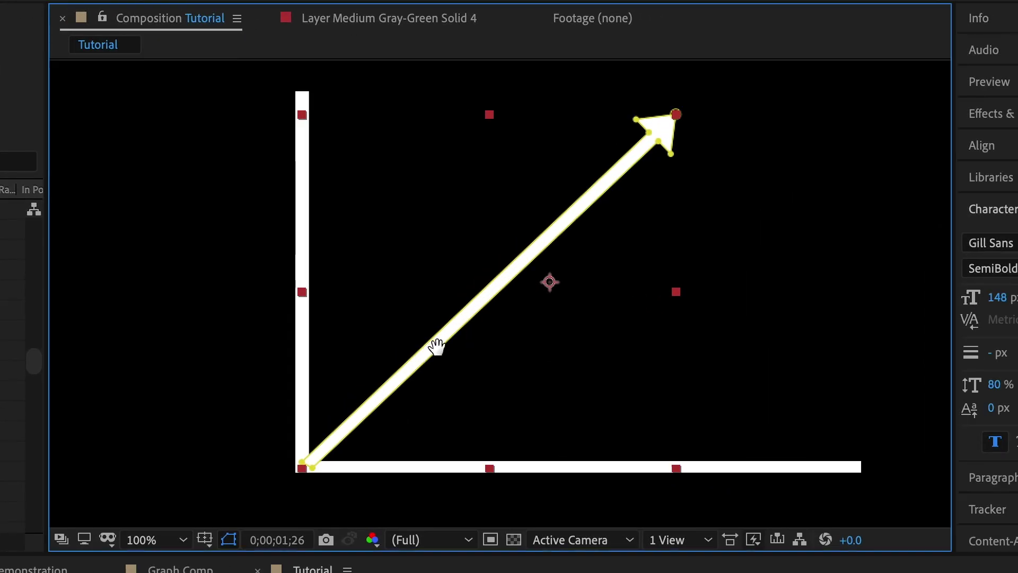
{"action": "left_click_drag", "start_coordinate": [436, 348], "coordinate": [500, 333]}
{"action": "left_click_drag", "start_coordinate": [613, 271], "coordinate": [437, 391]}
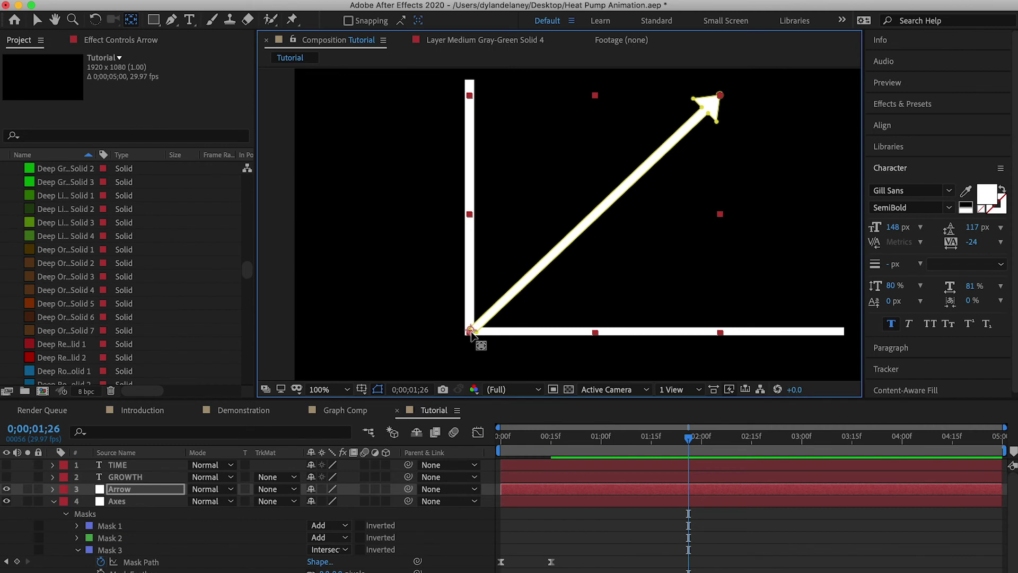
{"action": "scroll", "coordinate": [370, 454], "scroll_direction": "up", "scroll_amount": 1}
{"action": "left_click_drag", "start_coordinate": [370, 454], "coordinate": [553, 168]}
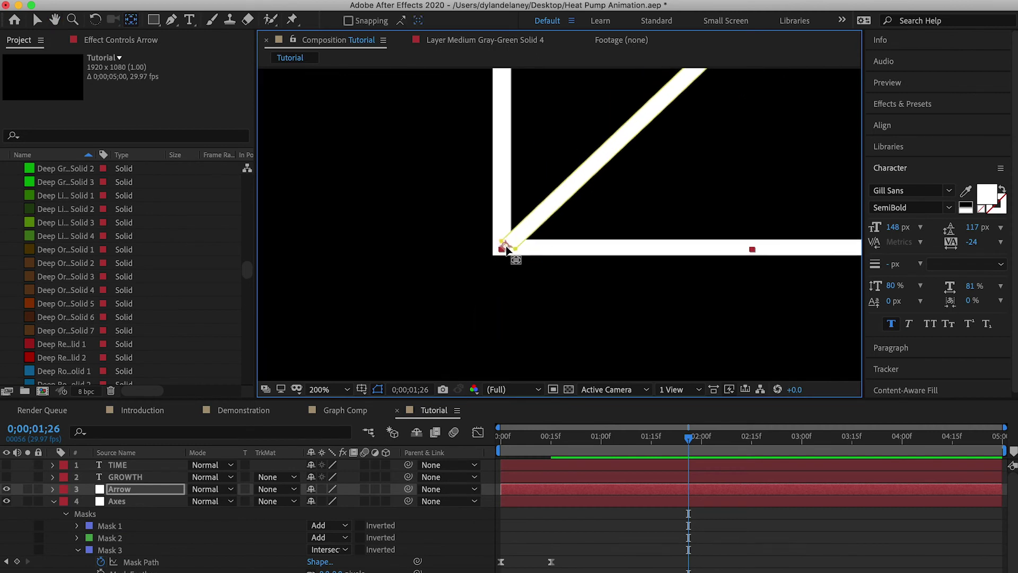
{"action": "key", "text": "comma"}
{"action": "left_click_drag", "start_coordinate": [643, 234], "coordinate": [517, 333]}
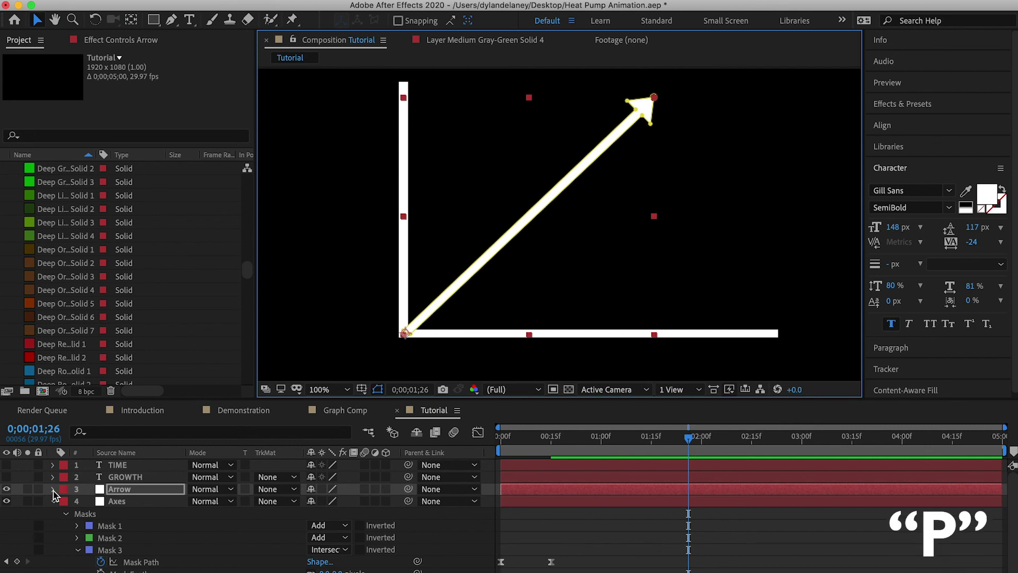
- Keyframe the Arrow's Position at 0;00;01;00, and at 0;00;00;15 move it diagonally down to -234, 1534 with its tip at the axes' corner
{"action": "key", "text": "p"}
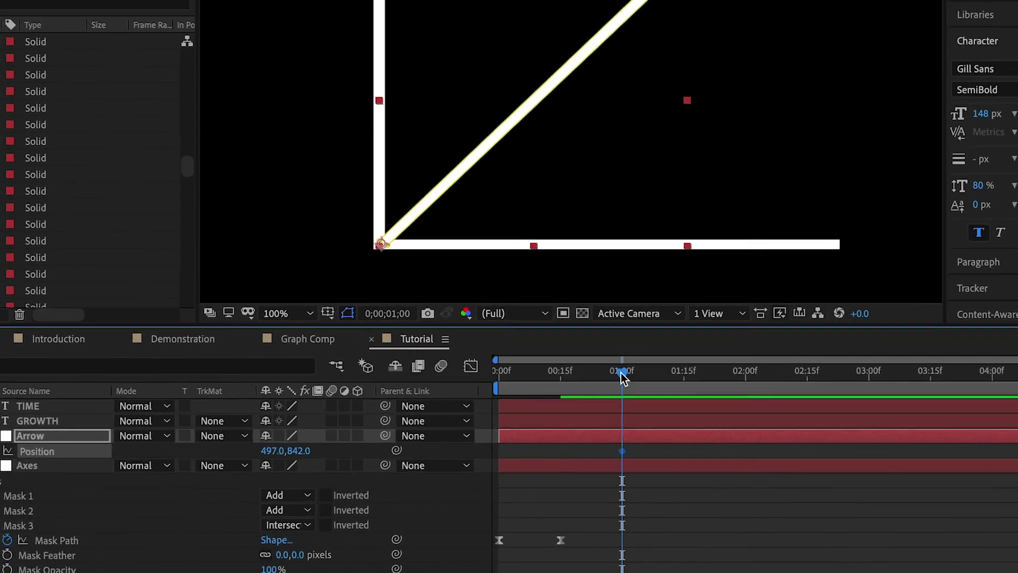
{"action": "left_click_drag", "start_coordinate": [602, 441], "coordinate": [557, 445]}
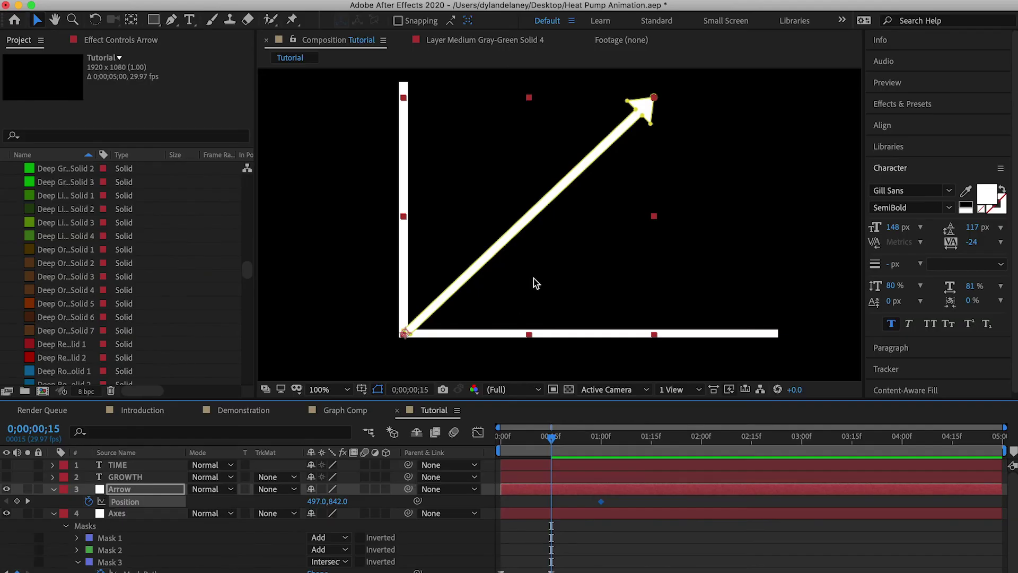
{"action": "scroll", "coordinate": [534, 277], "scroll_direction": "down", "scroll_amount": 1}
{"action": "left_click_drag", "start_coordinate": [545, 257], "coordinate": [604, 297]}
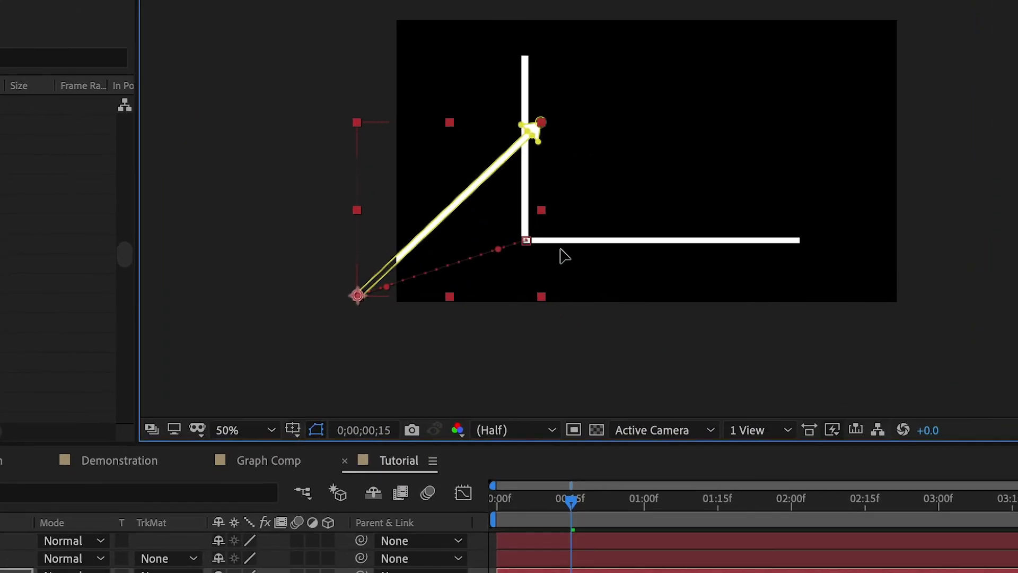
{"action": "left_click_drag", "start_coordinate": [544, 268], "coordinate": [482, 354]}
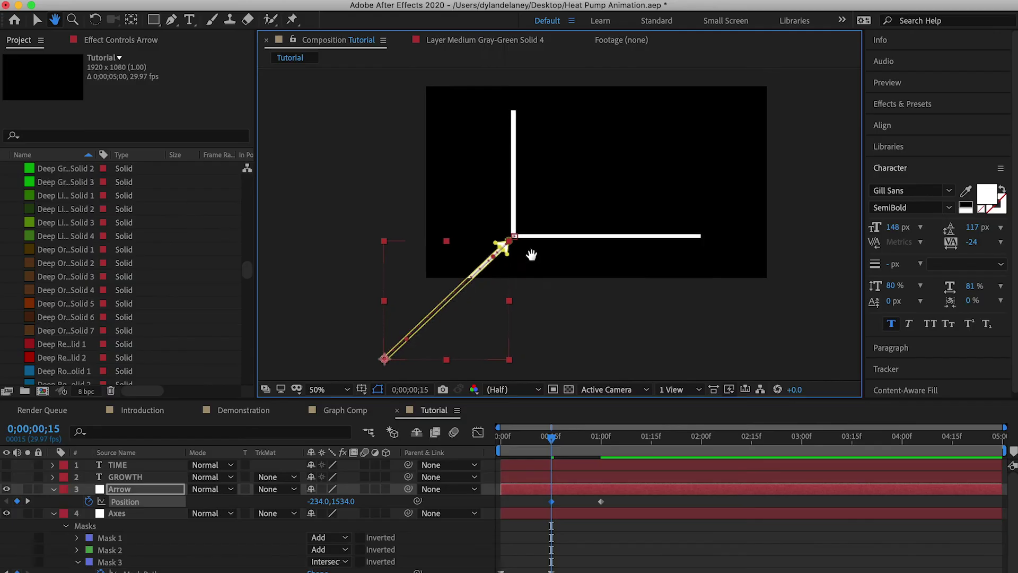
{"action": "key", "text": "v"}
- Check the arrow's motion and apply Easy Ease to both of its Position keyframes
{"action": "left_click_drag", "start_coordinate": [551, 437], "coordinate": [581, 438]}
{"action": "key", "text": "space"}
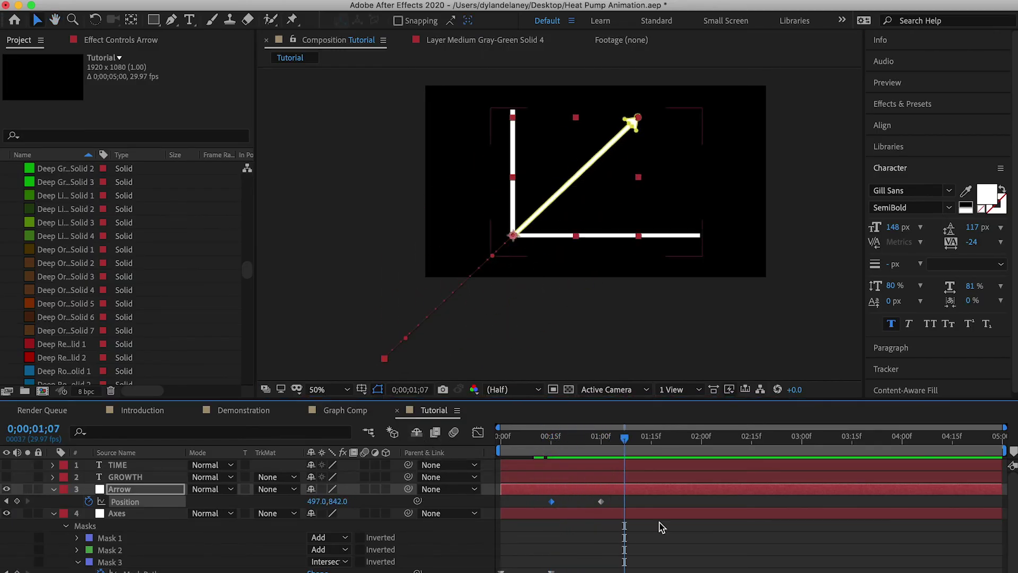
{"action": "right_click", "coordinate": [551, 501]}
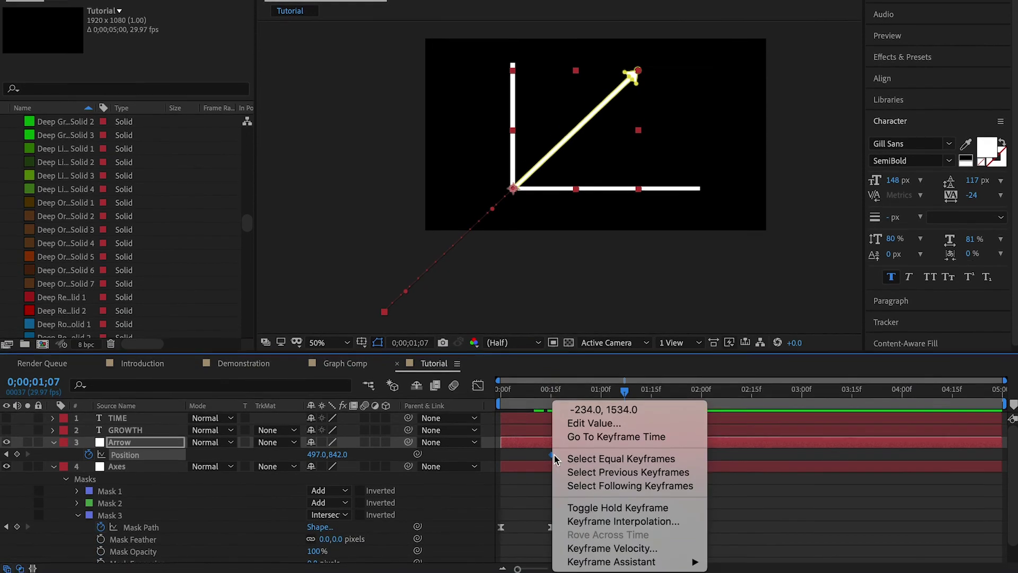
{"action": "mouse_move", "coordinate": [612, 564]}
{"action": "left_click", "coordinate": [734, 475]}
- Preview the eased arrow movement together with the axes reveal from the start
{"action": "left_click", "coordinate": [539, 400]}
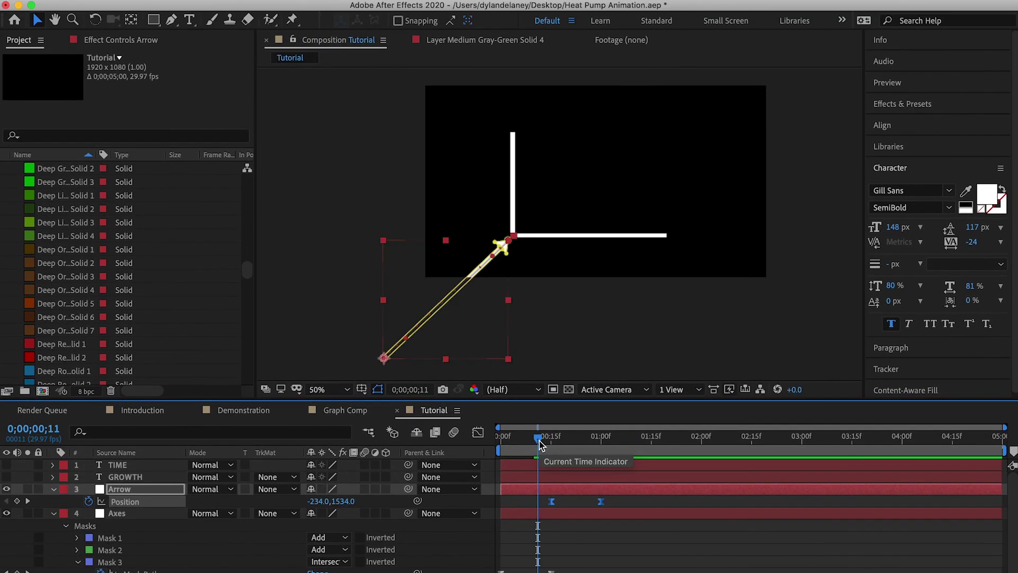
{"action": "key", "text": "space"}
{"action": "key", "text": "space"}
{"action": "left_click_drag", "start_coordinate": [539, 441], "coordinate": [485, 442]}
{"action": "key", "text": "space"}
{"action": "key", "text": "space"}
{"action": "key", "text": "space"}
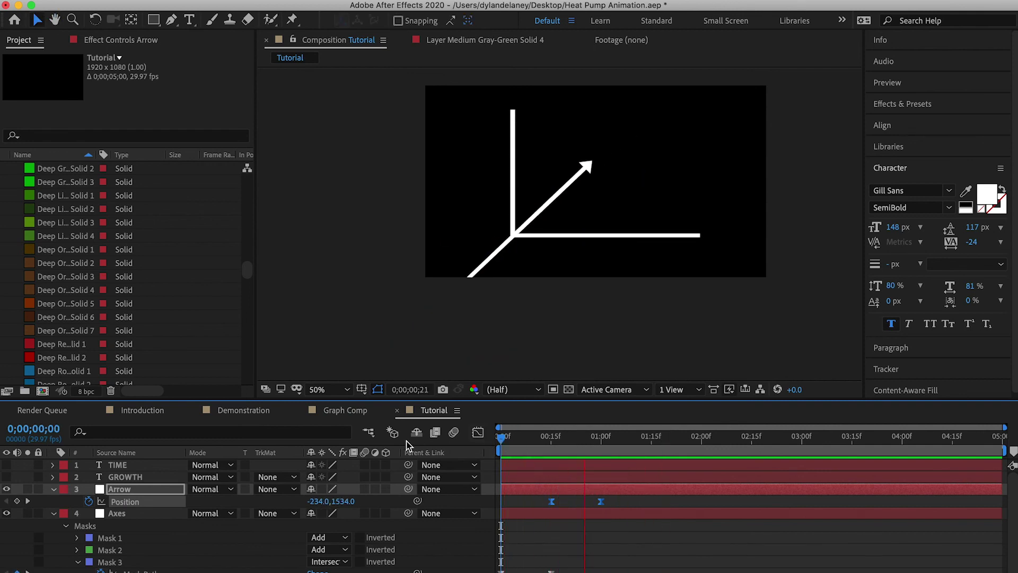
{"action": "key", "text": "space"}
- Draw a rectangular mask on the Arrow layer covering the area inside the axes and set its mode to Intersect
{"action": "key", "text": "q"}
{"action": "left_click_drag", "start_coordinate": [482, 134], "coordinate": [671, 272]}
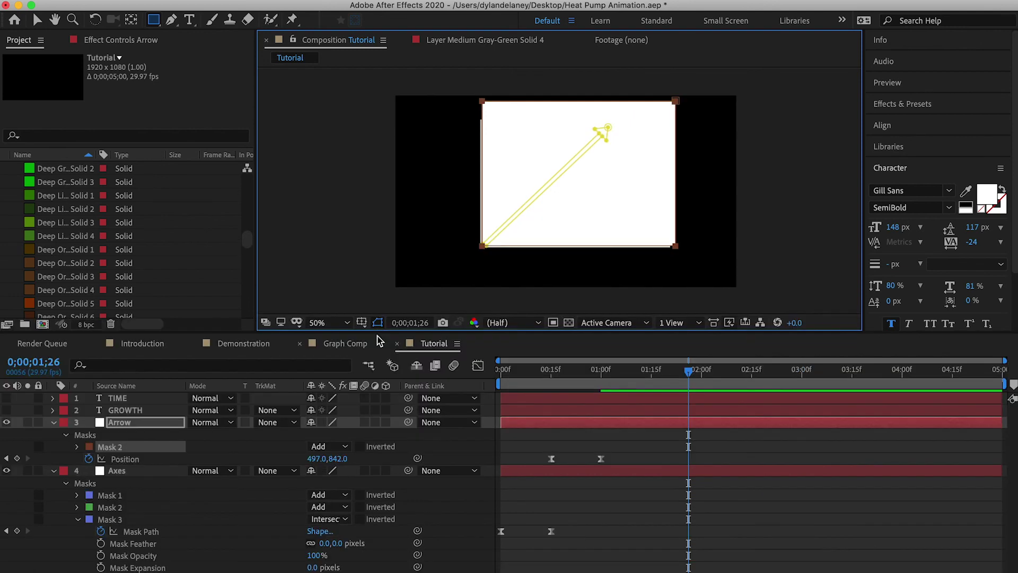
{"action": "left_click", "coordinate": [329, 446]}
{"action": "left_click", "coordinate": [323, 497]}
- Keyframe the Mask Path of the Arrow's Mask 2 and, at 0;00;00;15, move the mask back over the area inside the axes
{"action": "left_click", "coordinate": [78, 447]}
{"action": "left_click", "coordinate": [100, 459]}
{"action": "key", "text": "j"}
{"action": "key", "text": "v"}
{"action": "left_click_drag", "start_coordinate": [351, 224], "coordinate": [483, 100]}
- Realign the Arrow's Mask 2 with the axes at several frames between 0;00;00;15 and 0;00;01;00
{"action": "left_click_drag", "start_coordinate": [552, 372], "coordinate": [564, 372]}
{"action": "left_click_drag", "start_coordinate": [472, 113], "coordinate": [483, 101]}
{"action": "left_click_drag", "start_coordinate": [564, 373], "coordinate": [575, 372]}
{"action": "left_click_drag", "start_coordinate": [493, 91], "coordinate": [483, 100]}
{"action": "left_click_drag", "start_coordinate": [575, 372], "coordinate": [585, 373]}
{"action": "left_click_drag", "start_coordinate": [488, 96], "coordinate": [483, 101]}
- Preview the masked arrow rising from the axes' corner
{"action": "left_click_drag", "start_coordinate": [597, 374], "coordinate": [541, 373]}
{"action": "scroll", "coordinate": [462, 247], "scroll_direction": "up", "scroll_amount": 1}
{"action": "key", "text": "space"}
{"action": "scroll", "coordinate": [446, 262], "scroll_direction": "down", "scroll_amount": 1}
{"action": "left_click", "coordinate": [642, 461]}
{"action": "key", "text": "space"}
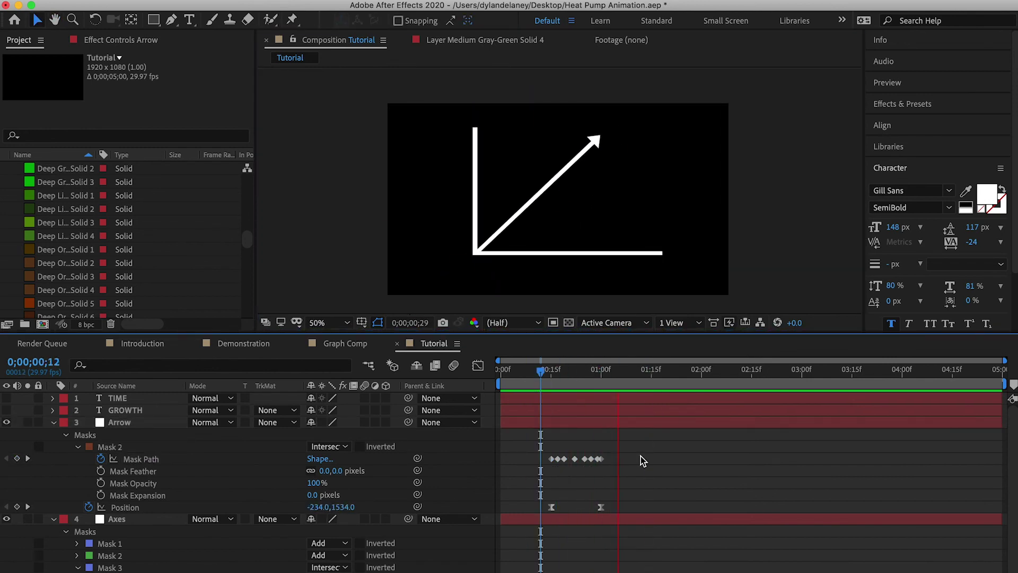
- Show the GROWTH layer and add Position keyframes to it at 0;00;01;00 and 0;00;00;15
{"action": "left_click", "coordinate": [6, 410]}
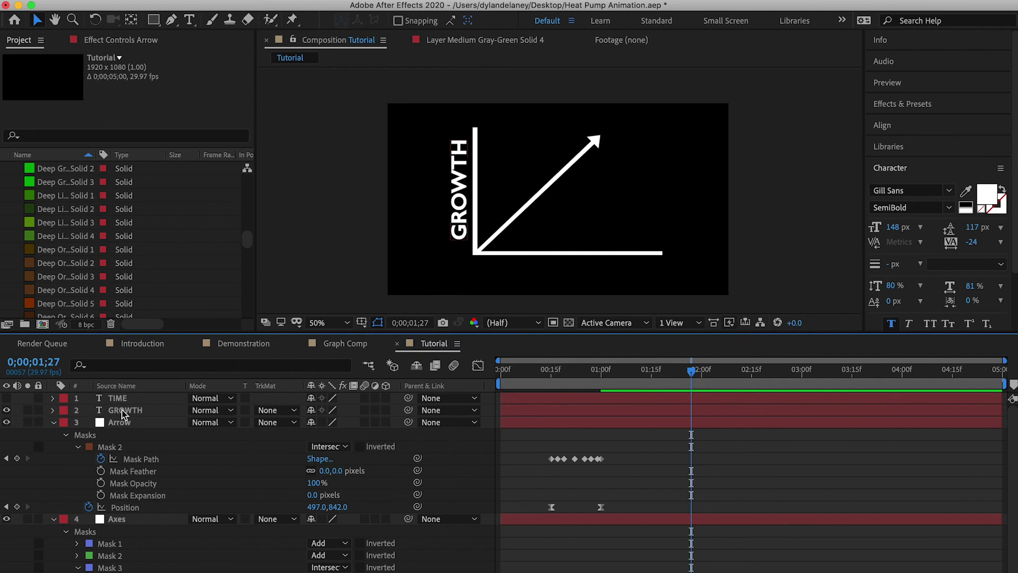
{"action": "left_click", "coordinate": [122, 410]}
{"action": "key", "text": "p"}
{"action": "scroll", "coordinate": [774, 366], "scroll_direction": "up", "scroll_amount": 3}
{"action": "left_click", "coordinate": [773, 366]}
{"action": "left_click_drag", "start_coordinate": [773, 366], "coordinate": [640, 378]}
{"action": "left_click", "coordinate": [89, 422]}
{"action": "left_click", "coordinate": [17, 423]}
- Set the GROWTH text's Position at 0;00;00;15 to 585, 485 and preview its slide across the vertical axis
{"action": "left_click", "coordinate": [53, 410]}
{"action": "left_click", "coordinate": [53, 410]}
{"action": "left_click_drag", "start_coordinate": [317, 459], "coordinate": [356, 462]}
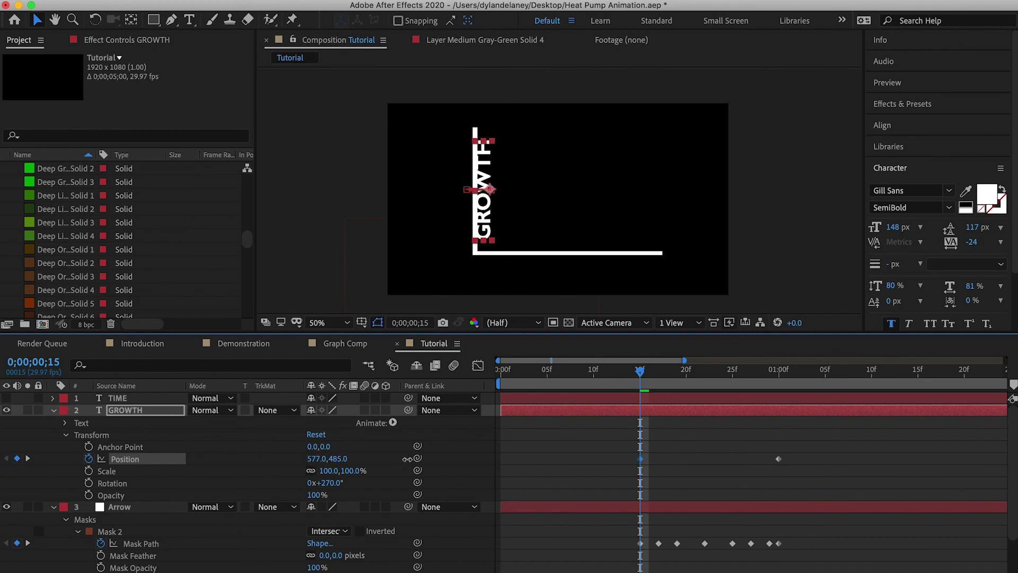
{"action": "key", "text": "space"}
{"action": "key", "text": "space"}
- Apply Easy Ease to both Position keyframes of the GROWTH layer and preview its slide
{"action": "left_click_drag", "start_coordinate": [798, 466], "coordinate": [626, 444]}
{"action": "right_click", "coordinate": [640, 459]}
{"action": "mouse_move", "coordinate": [572, 553]}
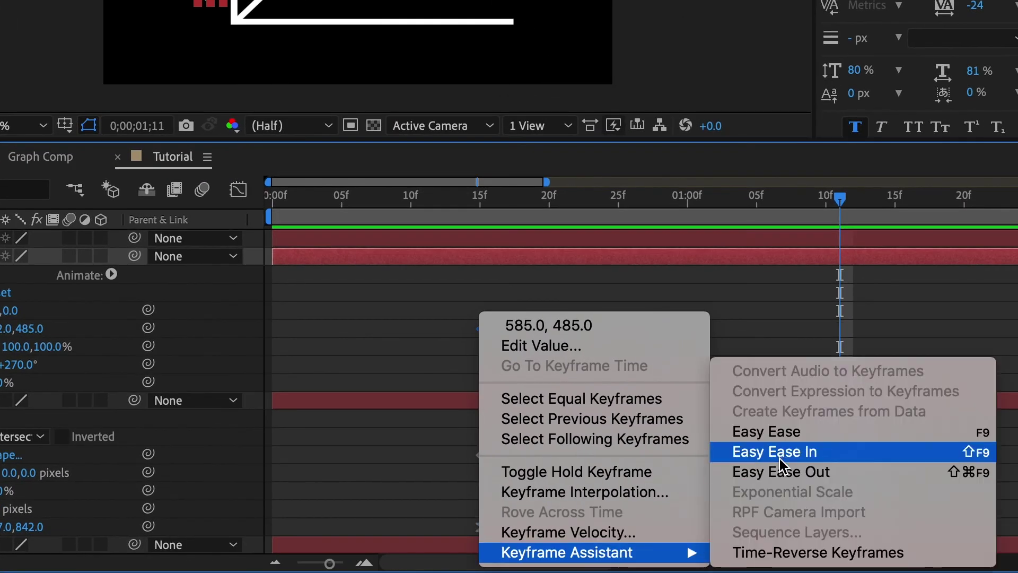
{"action": "left_click", "coordinate": [776, 433]}
{"action": "left_click", "coordinate": [469, 205]}
{"action": "key", "text": "space"}
{"action": "key", "text": "space"}
- Draw a rectangular mask around the GROWTH text at 0;00;01;00 and keyframe its Mask Path there
{"action": "left_click_drag", "start_coordinate": [470, 205], "coordinate": [688, 205]}
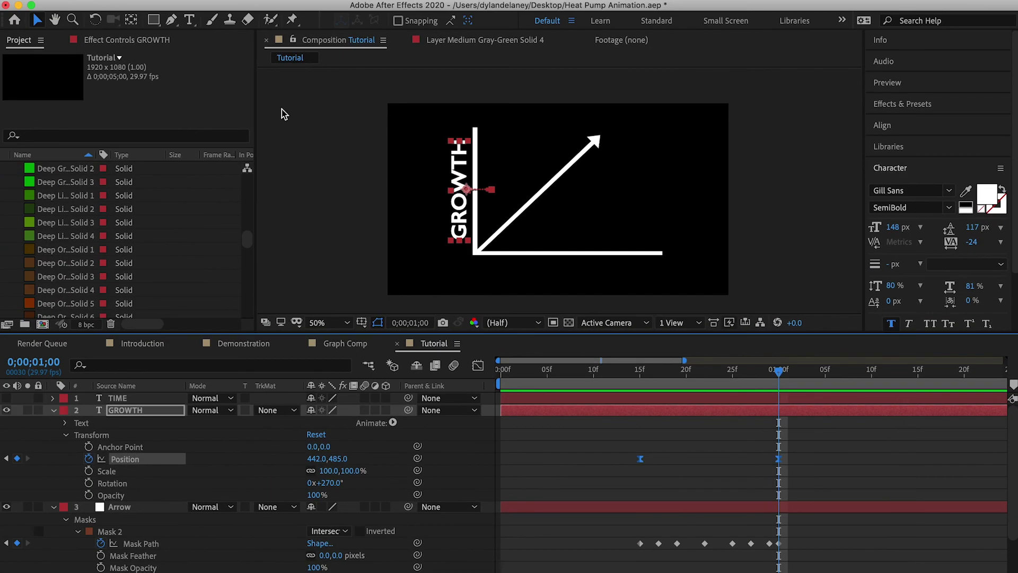
{"action": "left_click", "coordinate": [153, 20]}
{"action": "left_click_drag", "start_coordinate": [437, 131], "coordinate": [475, 247]}
{"action": "left_click", "coordinate": [78, 447]}
{"action": "left_click", "coordinate": [100, 459]}
- Refit the GROWTH mask against the vertical axis at 0;00;00;15, 0;00;00;19, 0;00;00;24 and 0;00;00;26
{"action": "left_click_drag", "start_coordinate": [778, 372], "coordinate": [640, 391]}
{"action": "left_click", "coordinate": [37, 20]}
{"action": "left_click_drag", "start_coordinate": [461, 247], "coordinate": [436, 246]}
{"action": "left_click_drag", "start_coordinate": [641, 372], "coordinate": [679, 373]}
{"action": "left_click_drag", "start_coordinate": [438, 247], "coordinate": [436, 247]}
{"action": "left_click_drag", "start_coordinate": [678, 372], "coordinate": [723, 373]}
{"action": "left_click_drag", "start_coordinate": [434, 247], "coordinate": [436, 248]}
{"action": "left_click_drag", "start_coordinate": [723, 372], "coordinate": [742, 372]}
{"action": "left_click_drag", "start_coordinate": [434, 247], "coordinate": [436, 244]}
- Refine the GROWTH mask's edge at 0;00;00;19 in close-up and scrub through the text's slide
{"action": "left_click_drag", "start_coordinate": [742, 372], "coordinate": [872, 373]}
{"action": "left_click_drag", "start_coordinate": [871, 373], "coordinate": [677, 373]}
{"action": "key", "text": "period"}
{"action": "left_click_drag", "start_coordinate": [436, 201], "coordinate": [502, 205]}
{"action": "left_click_drag", "start_coordinate": [677, 372], "coordinate": [796, 378]}
{"action": "key", "text": "comma"}
{"action": "left_click", "coordinate": [610, 444]}
{"action": "key", "text": "minus"}
{"action": "left_click_drag", "start_coordinate": [642, 206], "coordinate": [615, 196]}
- Show the TIME layer and keyframe its Position from 1002, 834 at 0;00;01;00 to 1002, 969 at 0;00;01;13
{"action": "left_click", "coordinate": [8, 398]}
{"action": "left_click", "coordinate": [54, 398]}
{"action": "left_click", "coordinate": [66, 423]}
{"action": "left_click_drag", "start_coordinate": [796, 372], "coordinate": [682, 373]}
{"action": "left_click", "coordinate": [89, 446]}
{"action": "left_click_drag", "start_coordinate": [344, 446], "coordinate": [274, 447]}
{"action": "mouse_move", "coordinate": [734, 447]}
{"action": "left_mouse_down"}
{"action": "mouse_move", "coordinate": [715, 449]}
{"action": "mouse_move", "coordinate": [724, 448]}
{"action": "left_mouse_up"}
- Apply Easy Ease to both Position keyframes of the TIME layer and scrub through its motion
{"action": "left_click_drag", "start_coordinate": [743, 457], "coordinate": [648, 441]}
{"action": "key", "text": "F9"}
{"action": "left_click_drag", "start_coordinate": [657, 375], "coordinate": [795, 374]}
- Draw a rectangular mask around the TIME text below the horizontal axis and keyframe its Mask Path
{"action": "left_click", "coordinate": [170, 399]}
{"action": "left_click_drag", "start_coordinate": [470, 187], "coordinate": [641, 253]}
{"action": "left_click", "coordinate": [101, 447]}
- Realign the TIME mask with the horizontal axis at several frames between 0;00;01;00 and 0;00;01;13
{"action": "left_click_drag", "start_coordinate": [724, 373], "coordinate": [656, 373]}
{"action": "left_click_drag", "start_coordinate": [611, 208], "coordinate": [612, 257]}
{"action": "left_click_drag", "start_coordinate": [656, 373], "coordinate": [673, 373]}
{"action": "left_click_drag", "start_coordinate": [600, 250], "coordinate": [600, 256]}
{"action": "left_click_drag", "start_coordinate": [673, 373], "coordinate": [705, 373]}
{"action": "left_click_drag", "start_coordinate": [610, 259], "coordinate": [610, 256]}
- Preview the graph animation with both labels sliding out from the axes
{"action": "left_click_drag", "start_coordinate": [708, 373], "coordinate": [625, 373]}
{"action": "key", "text": "space"}
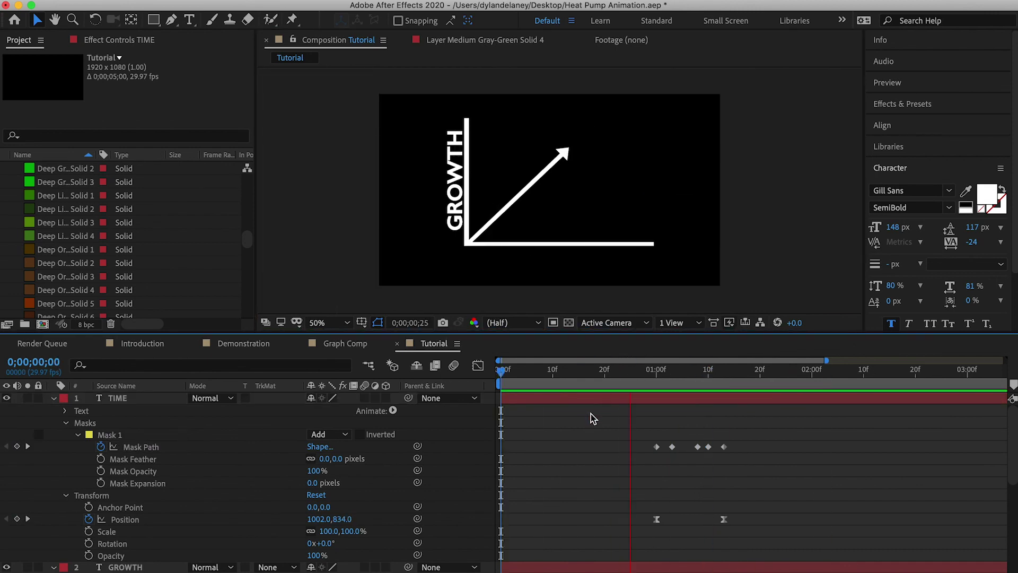
{"action": "key", "text": "space"}
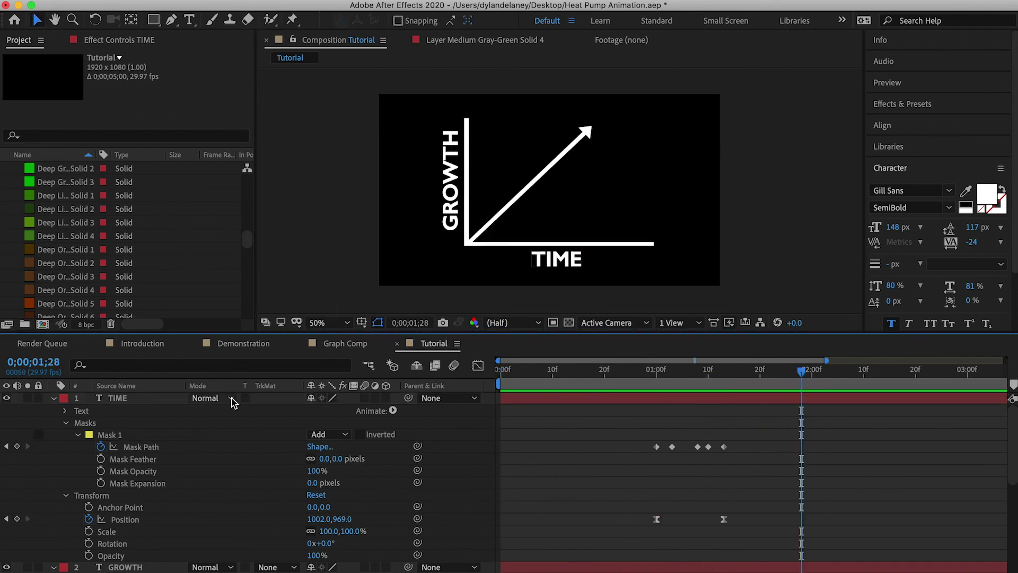
- Collapse the properties of the TIME, GROWTH and Arrow layers in the timeline
{"action": "left_click", "coordinate": [54, 399]}
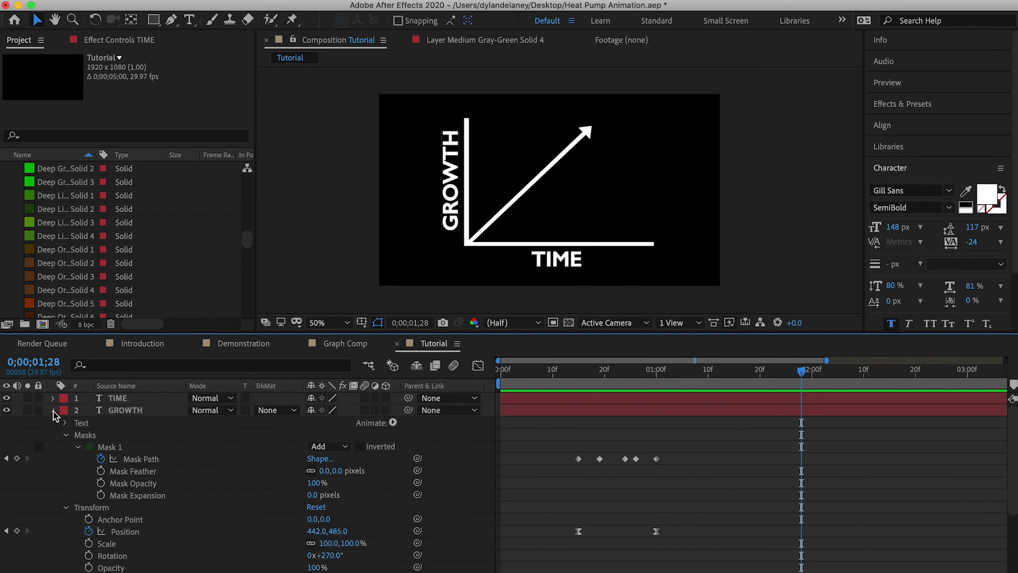
{"action": "left_click", "coordinate": [53, 412]}
{"action": "left_click", "coordinate": [54, 423]}
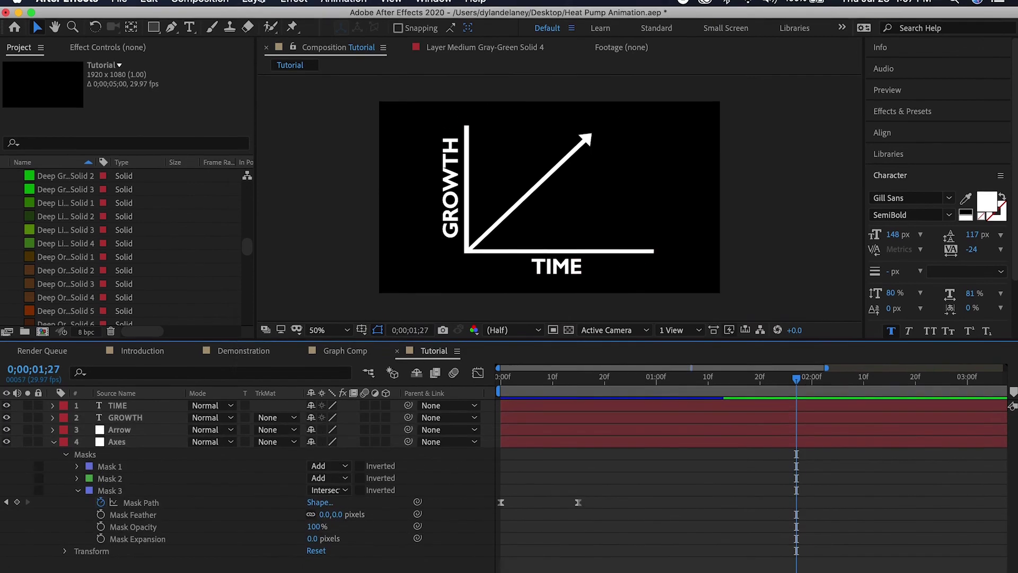
- Add a blue 1920 x 1080 px solid named Background beneath all the other layers and collapse the Axes layer
{"action": "left_click", "coordinate": [244, 6]}
{"action": "left_click", "coordinate": [427, 42]}
{"action": "type", "text": "Background"}
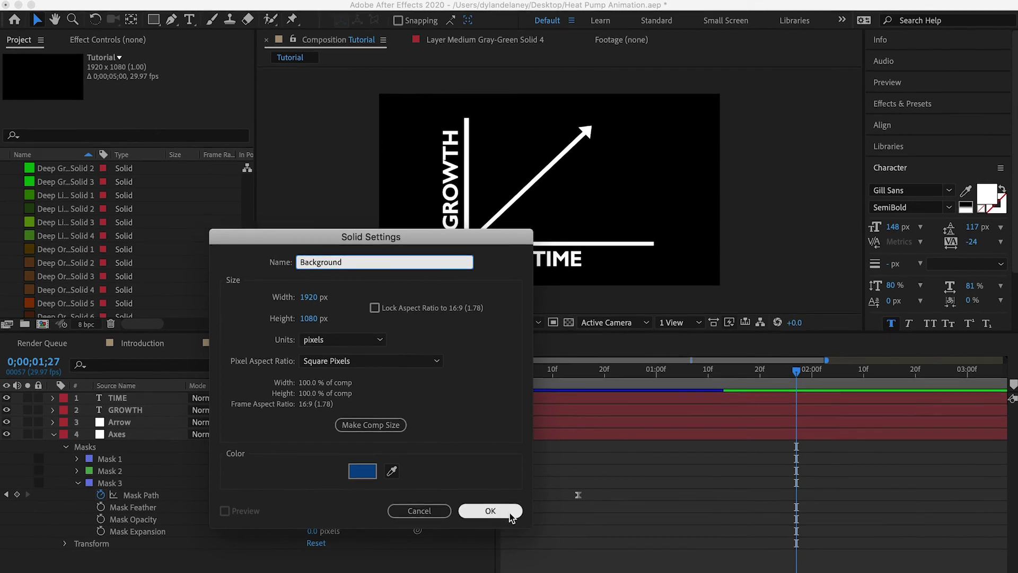
{"action": "left_click", "coordinate": [510, 512]}
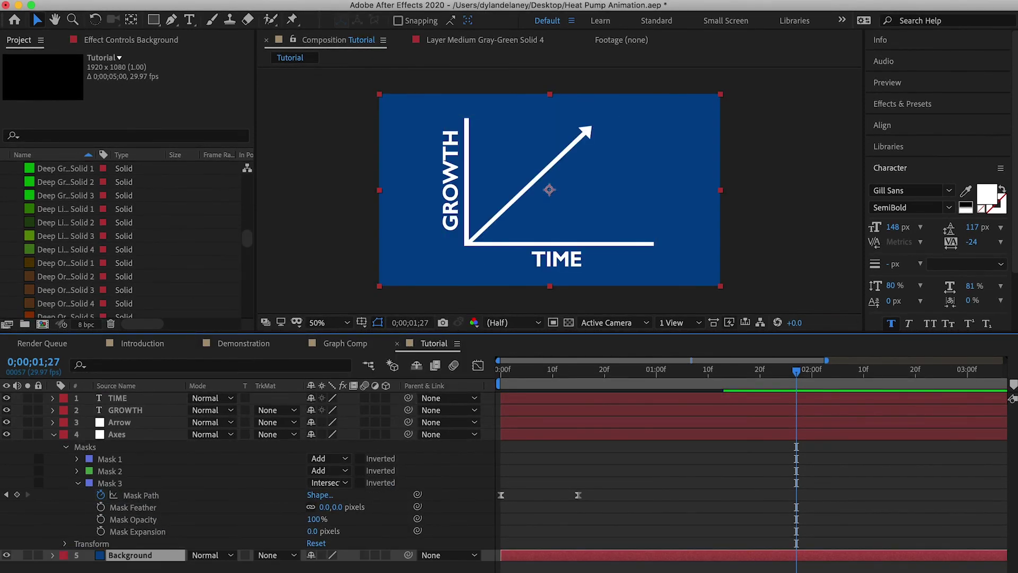
{"action": "left_click", "coordinate": [156, 494]}
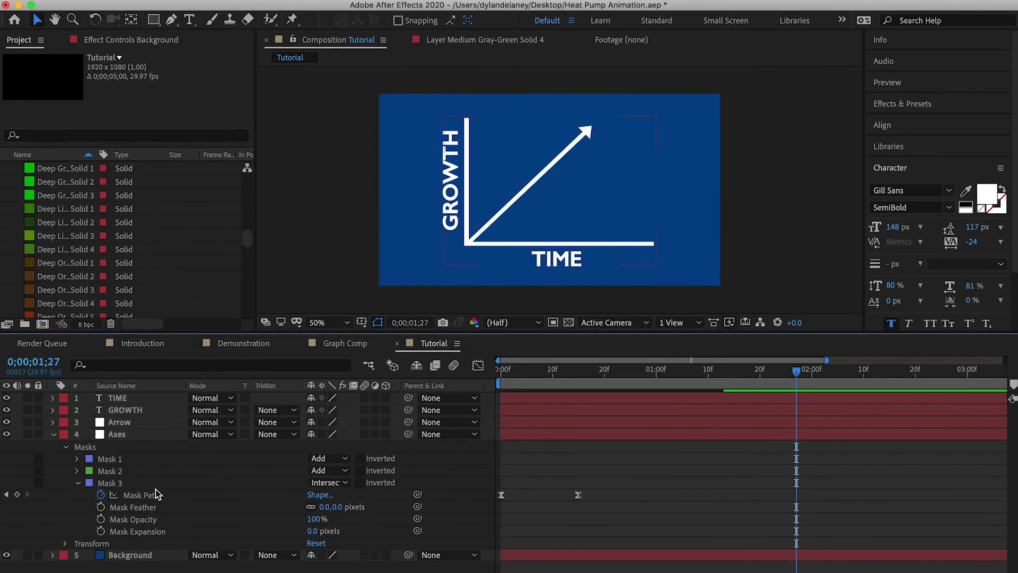
{"action": "left_click", "coordinate": [53, 436]}
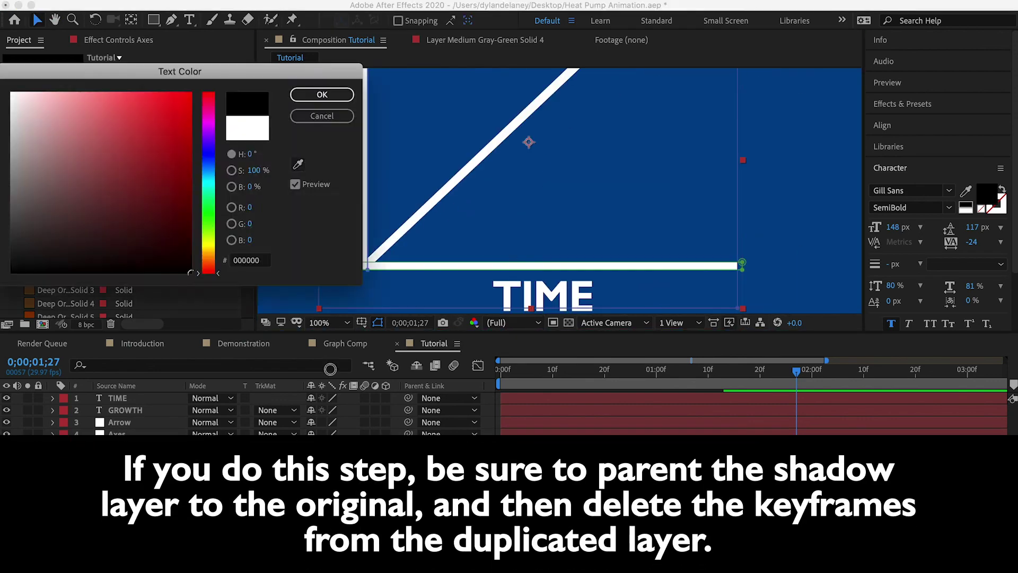